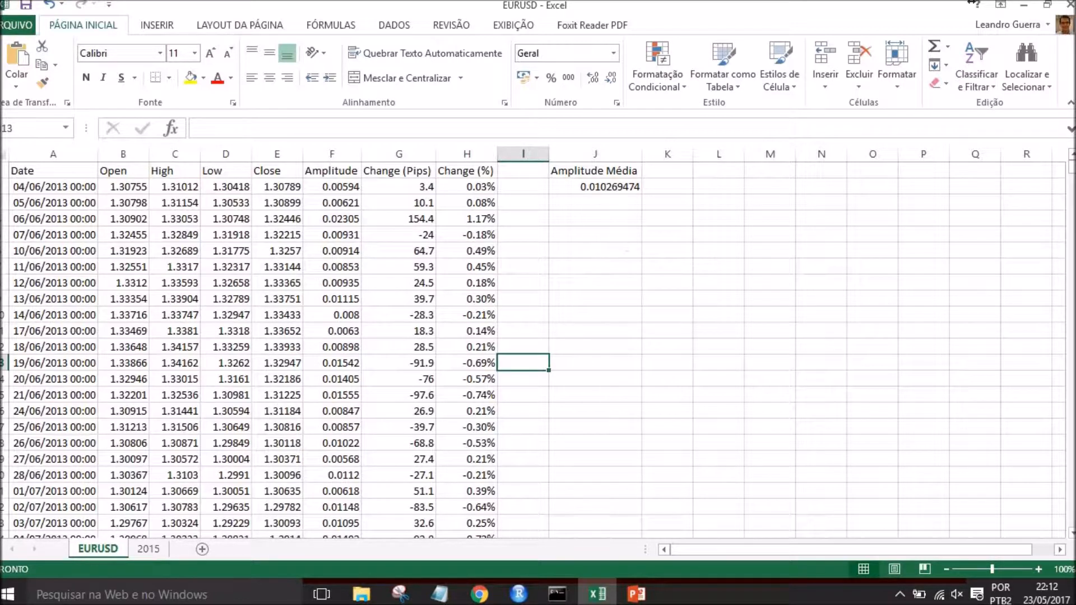
Step: Enter the label "Variação EUR/USD" in cell J4, below the average amplitude result
click(595, 218)
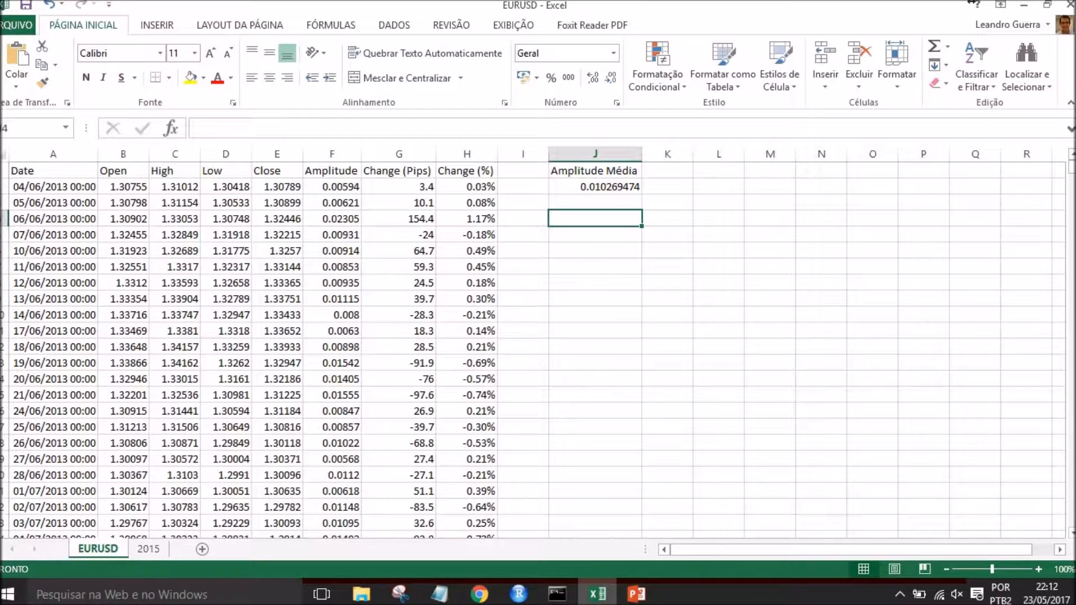
drag(53, 187, 53, 475)
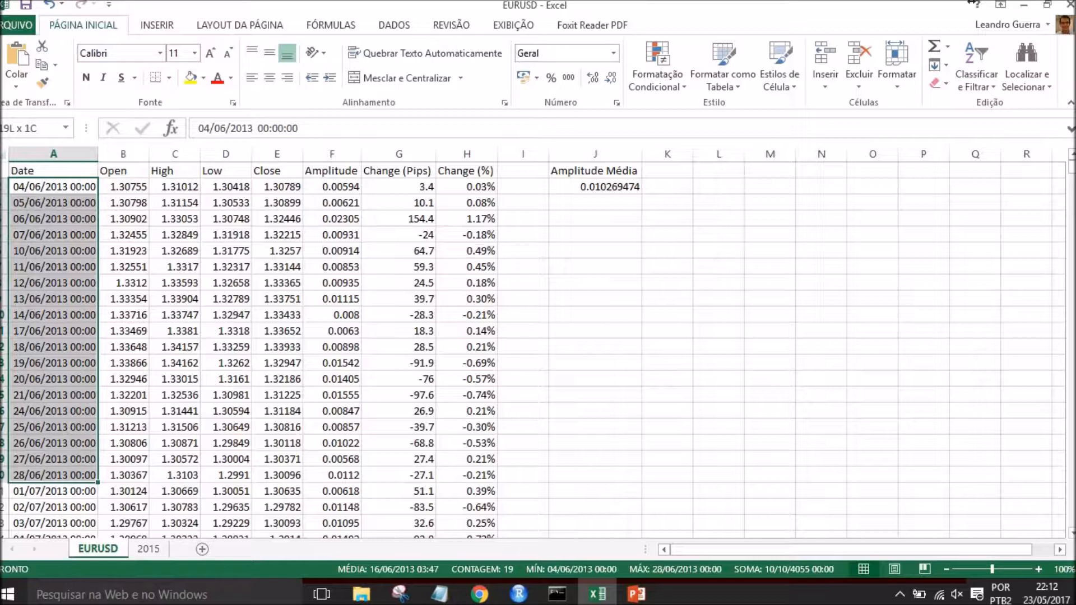
click(588, 216)
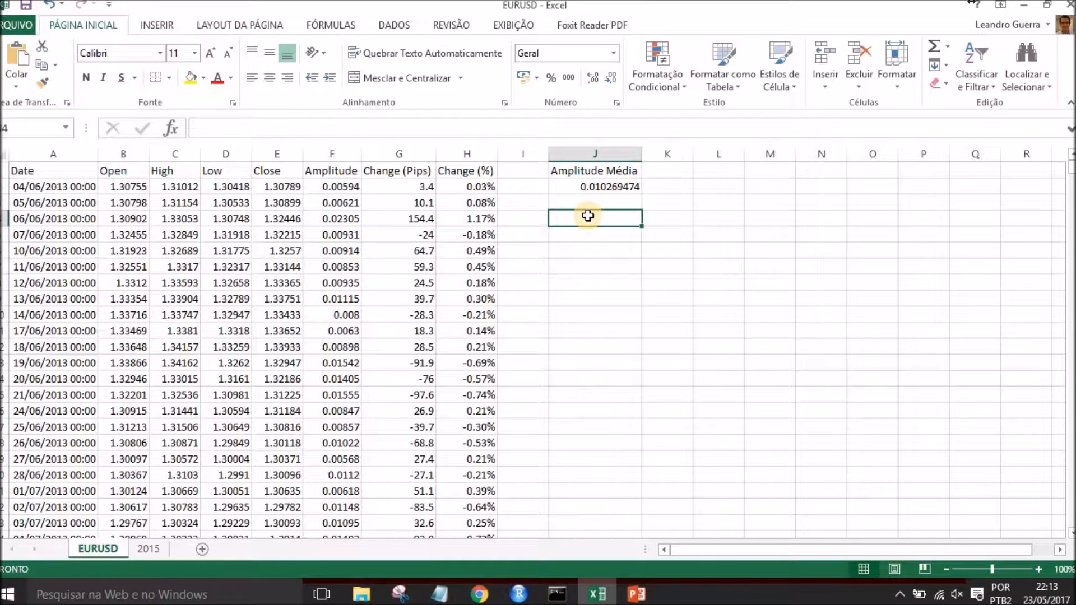
text(Val)
key(BackSpace)
text(riação EUR/USD)
key(ctrl+Return)
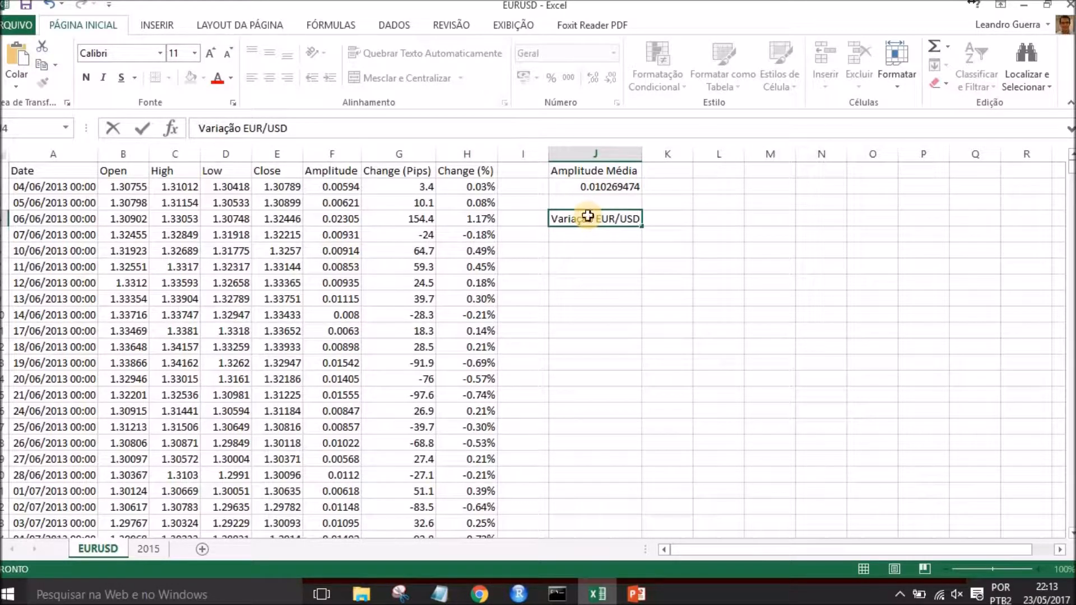
key(Return)
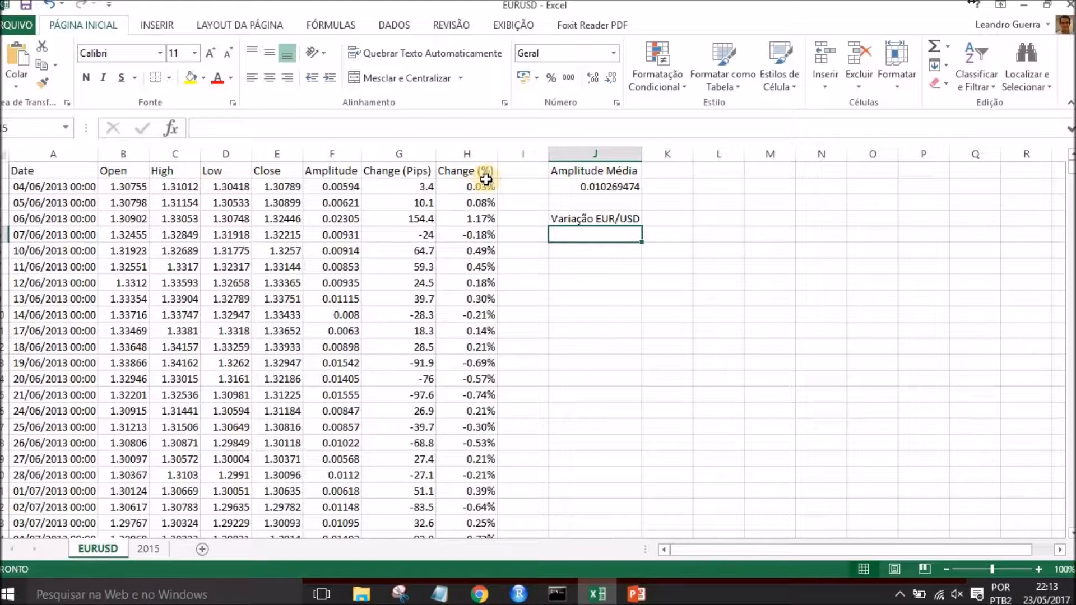
Step: Sum the June percentage changes in cell J5 with the formula =SOMA(H2:H20)
drag(466, 190, 468, 475)
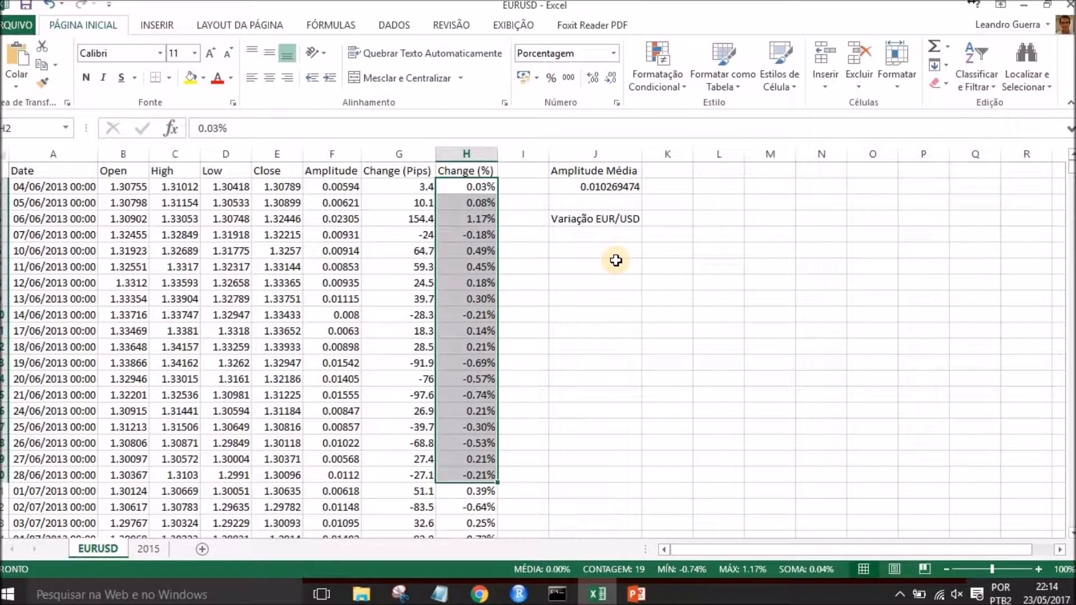
click(617, 262)
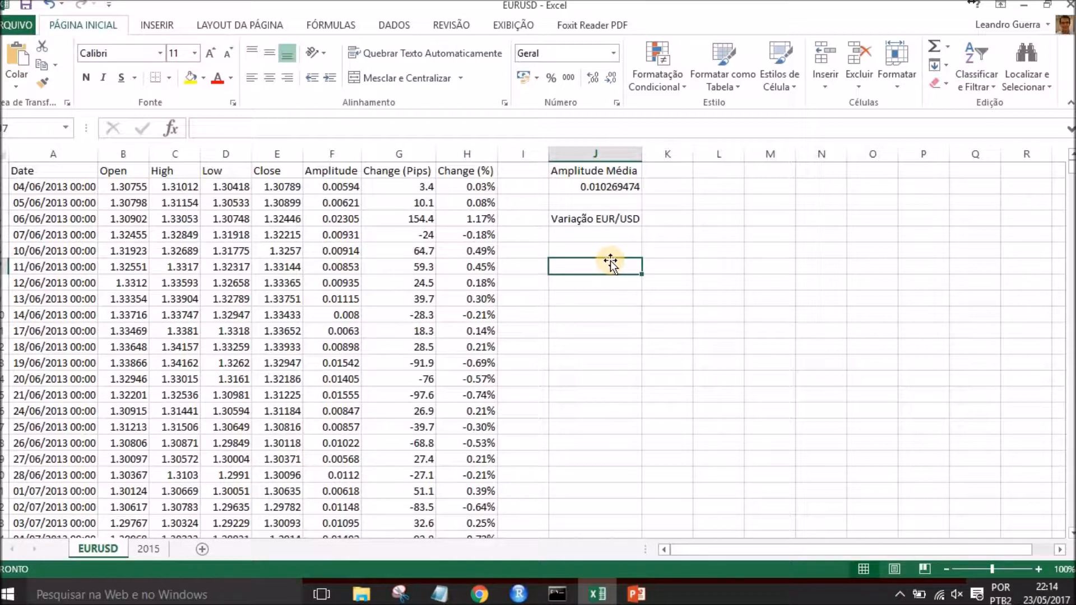
click(603, 233)
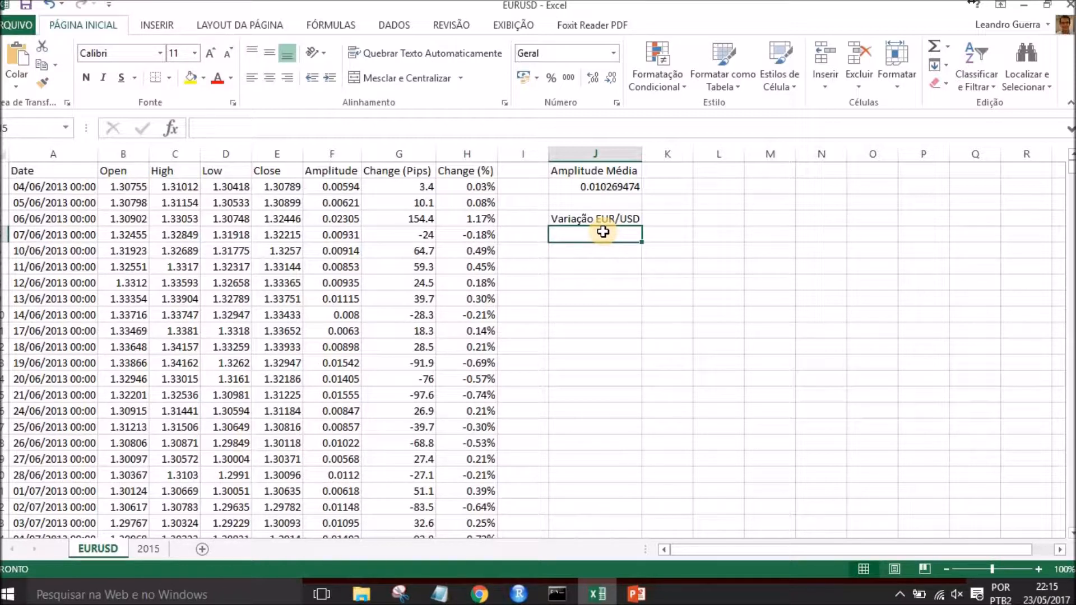
text(=)
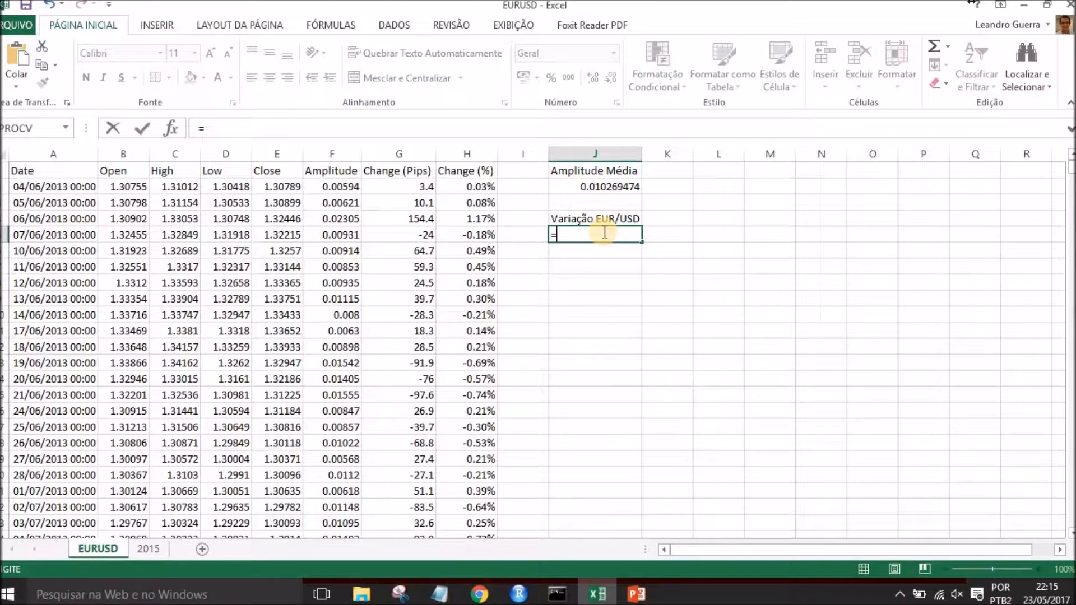
text(so)
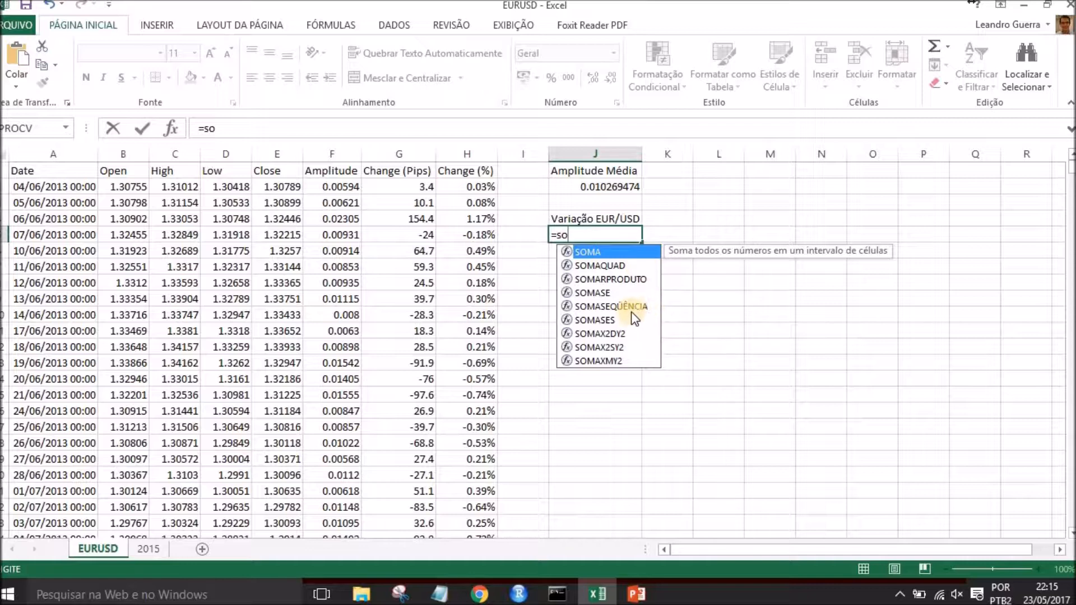
double_click(597, 252)
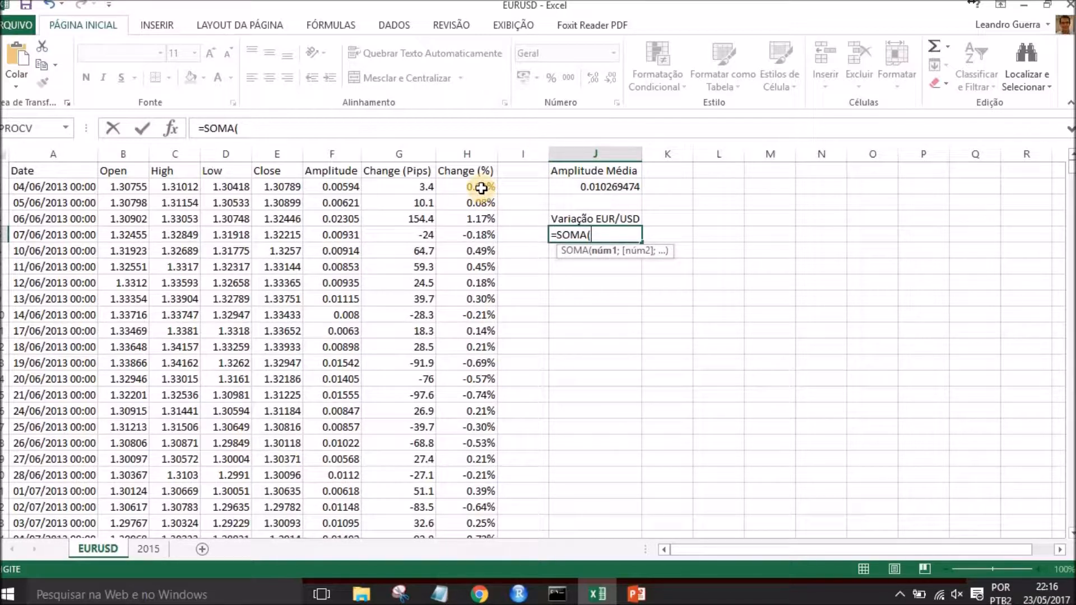
drag(485, 194, 465, 440)
mouse_move(473, 474)
mouse_down()
mouse_move(472, 463)
mouse_move(474, 475)
mouse_up()
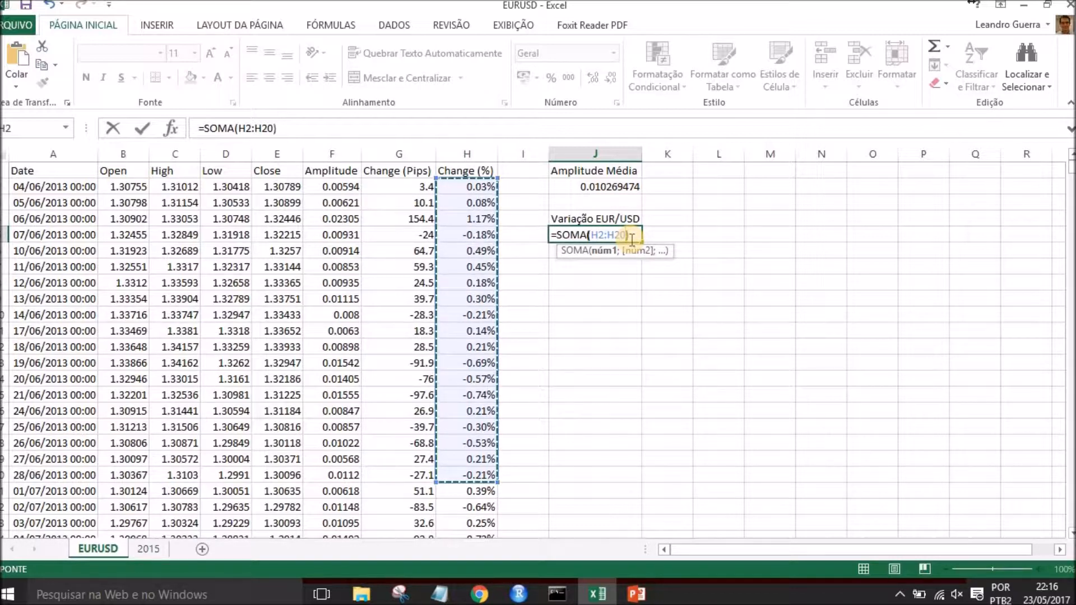
text())
key(Return)
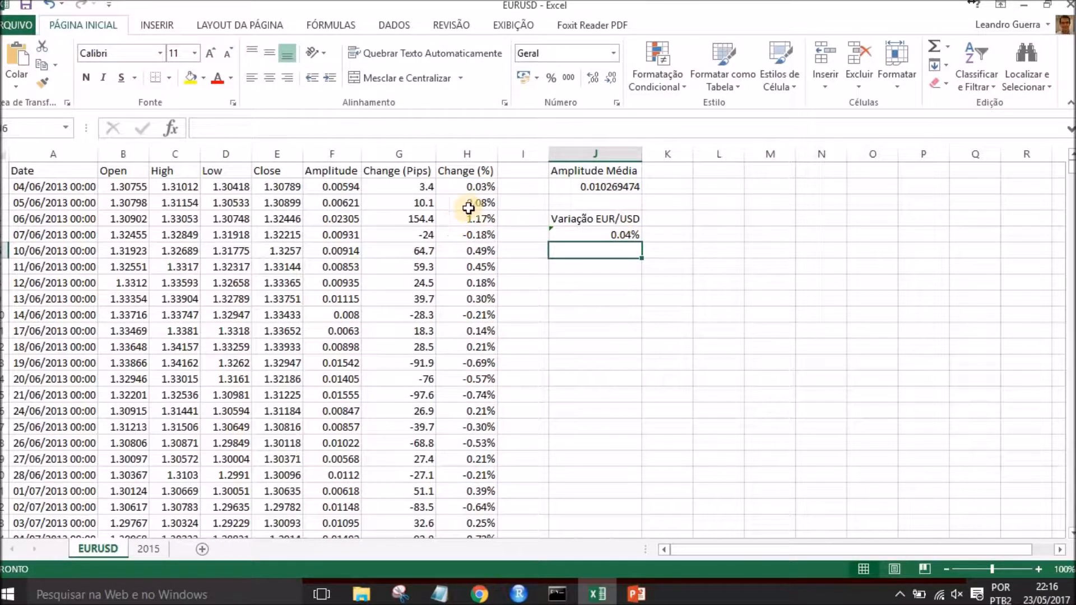
Step: Enter the label "Maxima Variação" in cell J6, below the summed change
drag(474, 188, 489, 475)
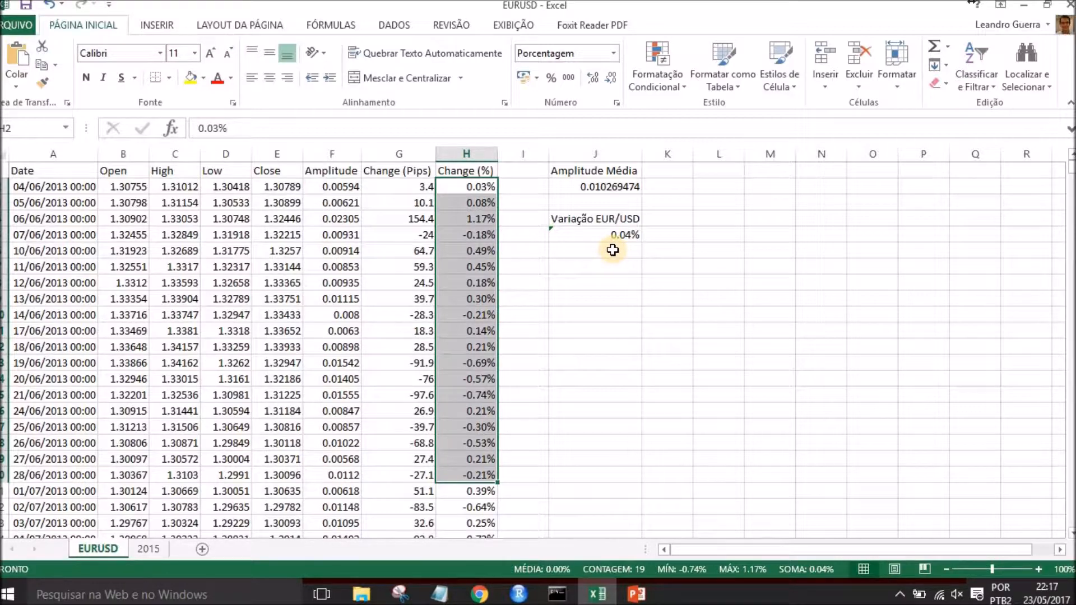
click(612, 250)
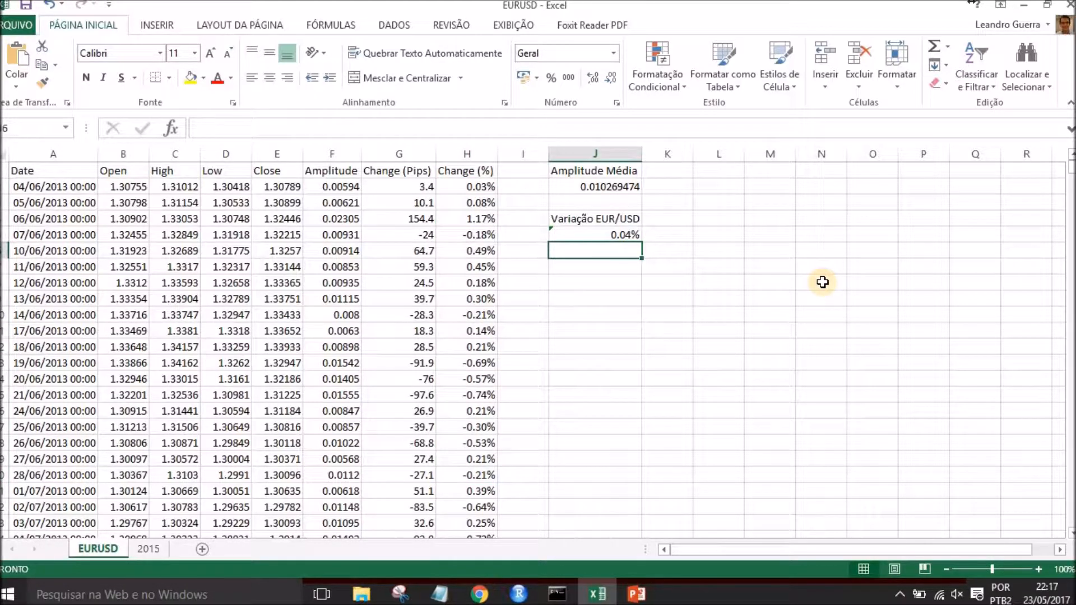
text(Maxima)
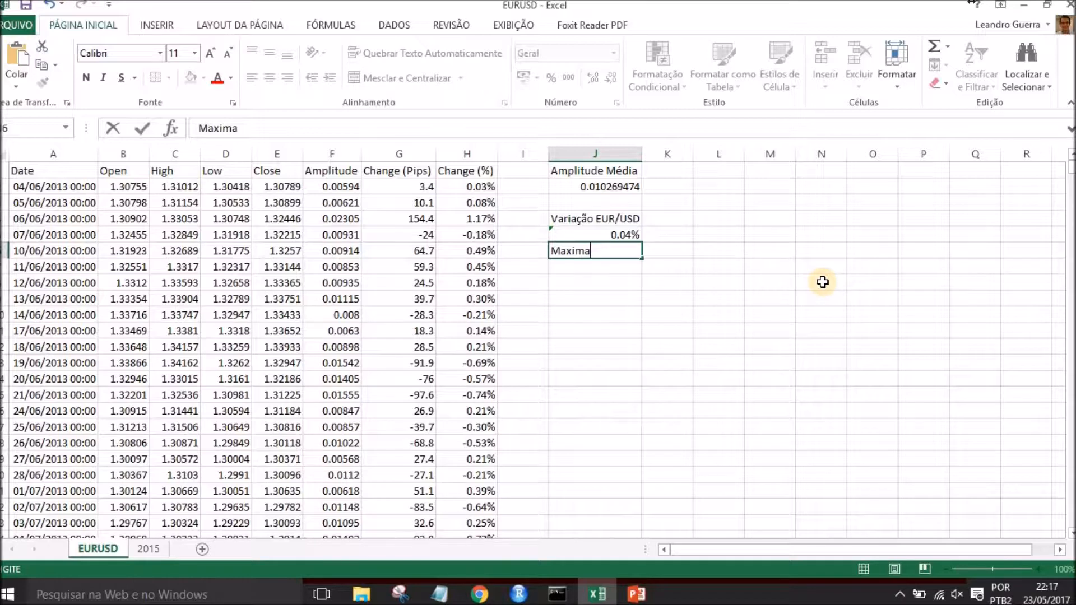
text(Variação)
key(Return)
Step: Calculate the largest June percentage change in cell J7 with the formula =MÁXIMO(H2:H20)
text(=)
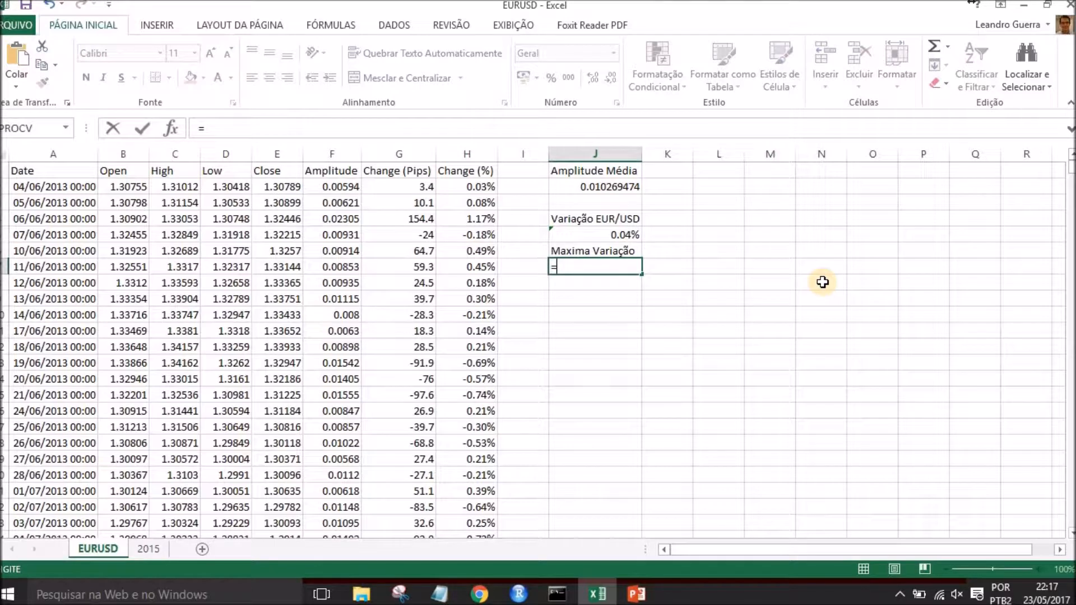
text(max)
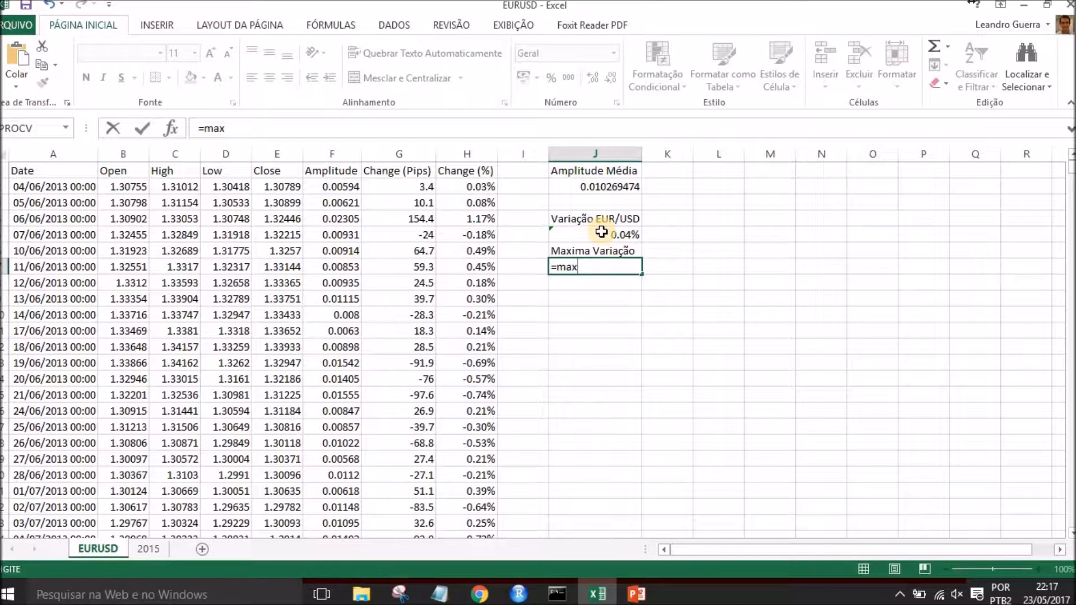
key(BackSpace)
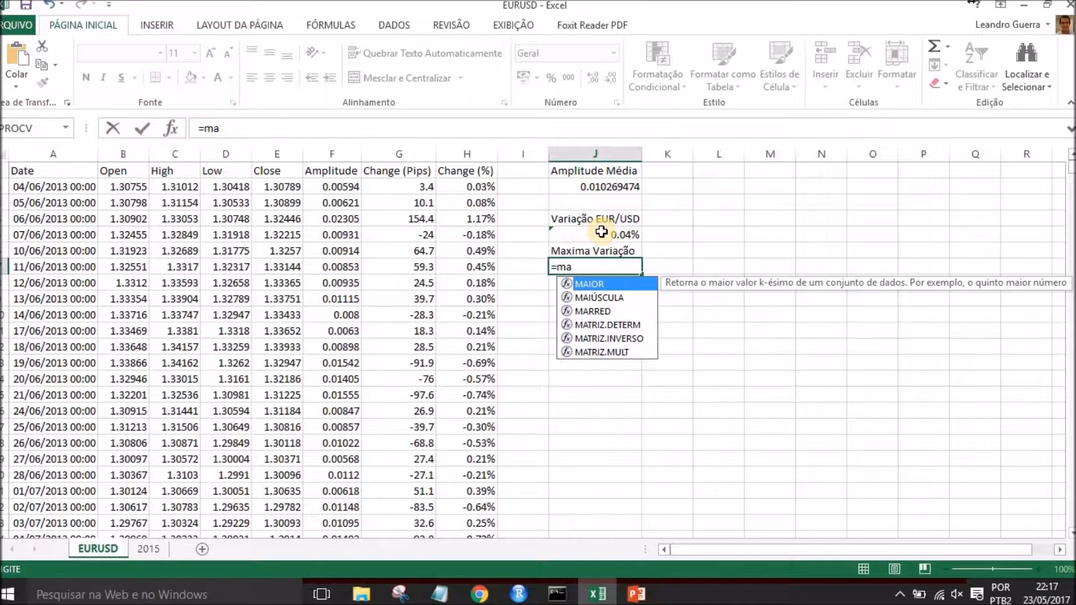
text(x)
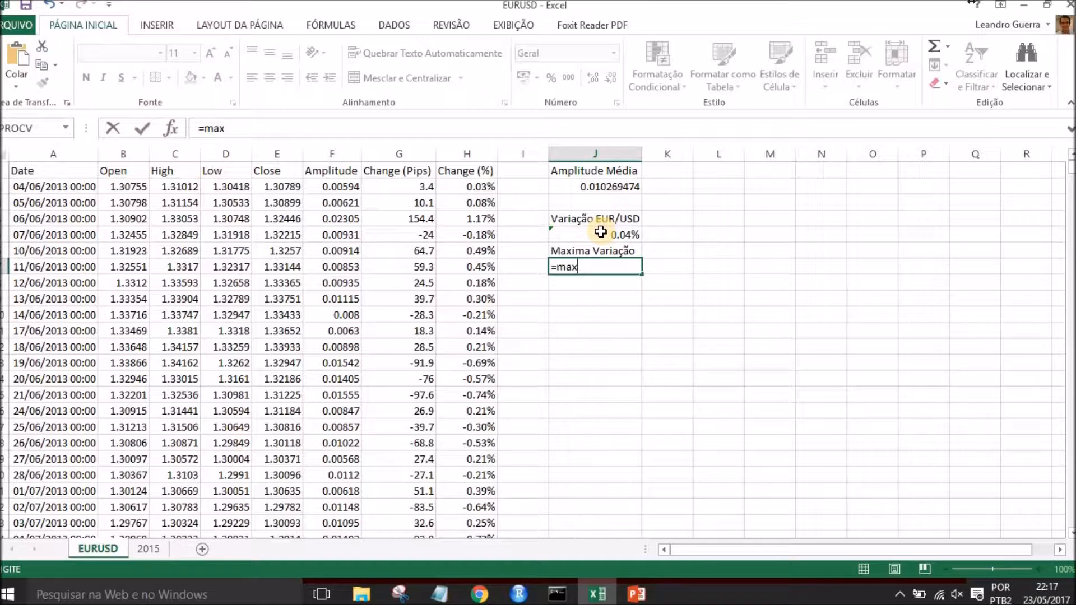
key(BackSpace)
key(BackSpace)
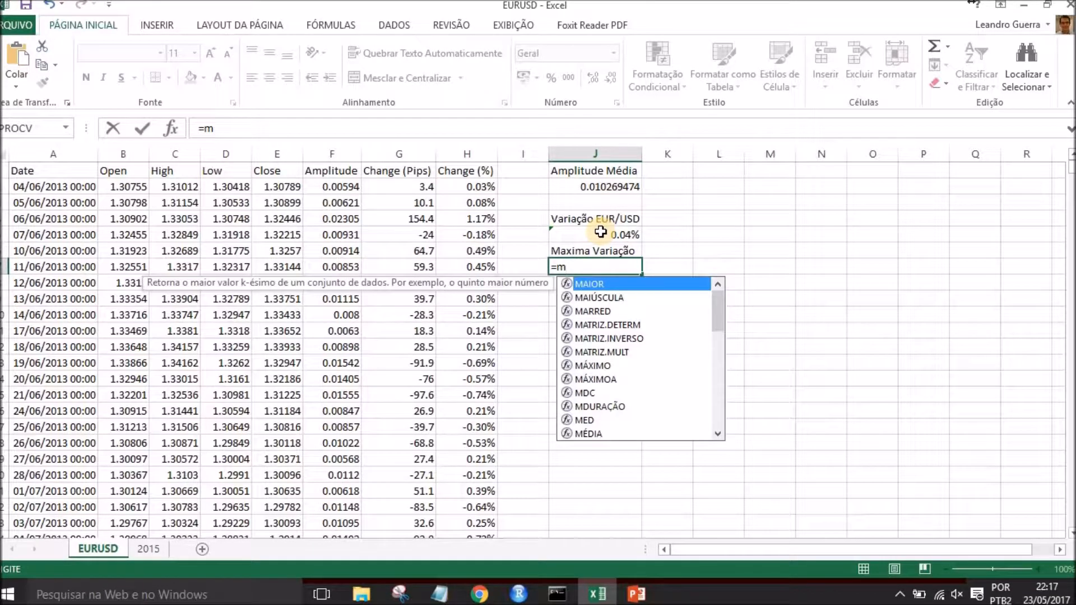
text(á)
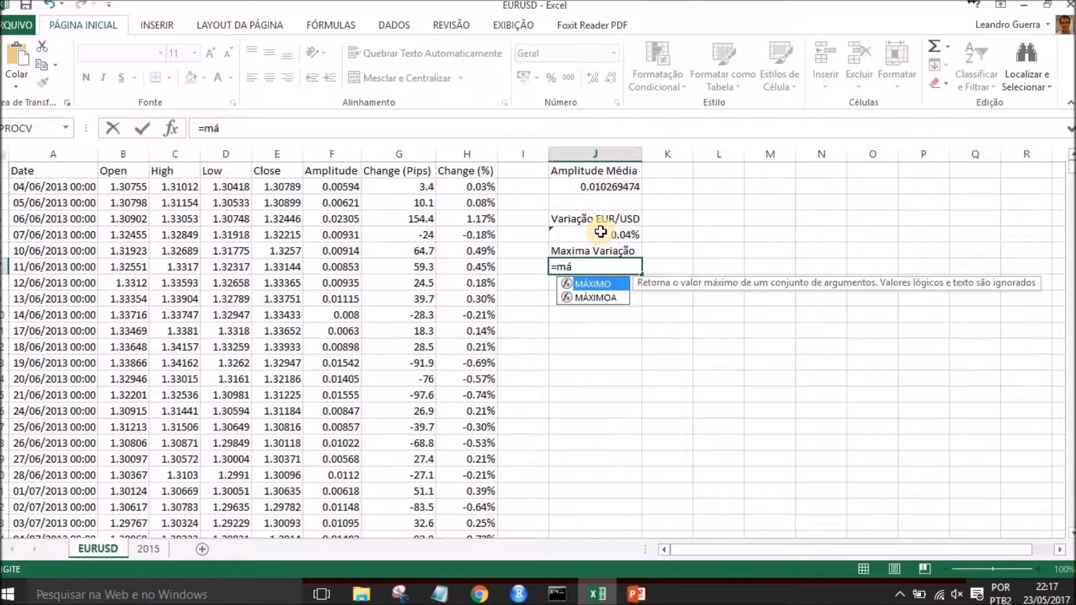
double_click(606, 286)
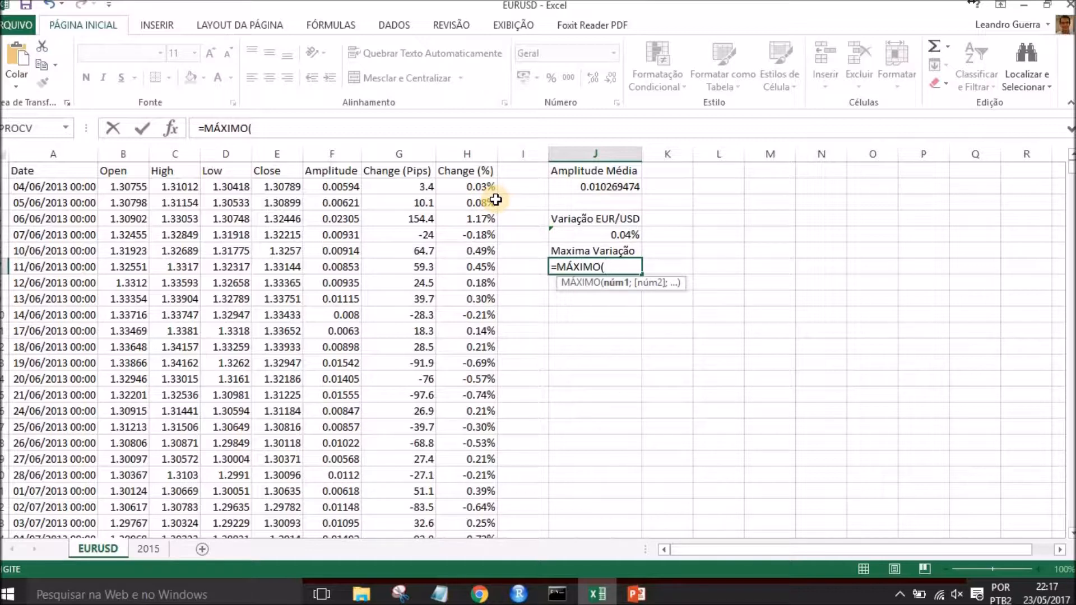
text(h2)
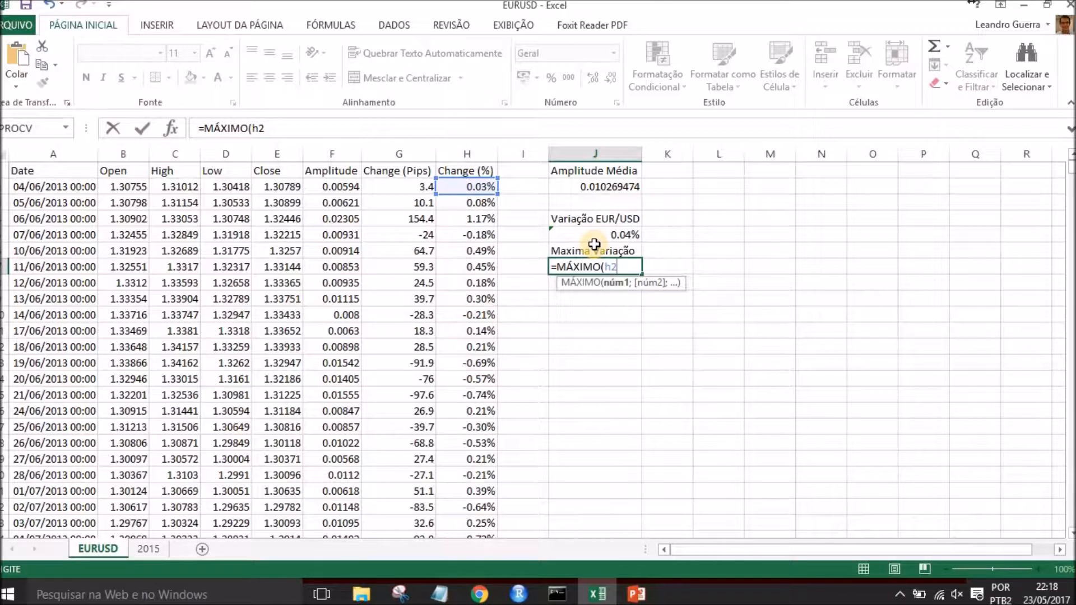
text(:h20))
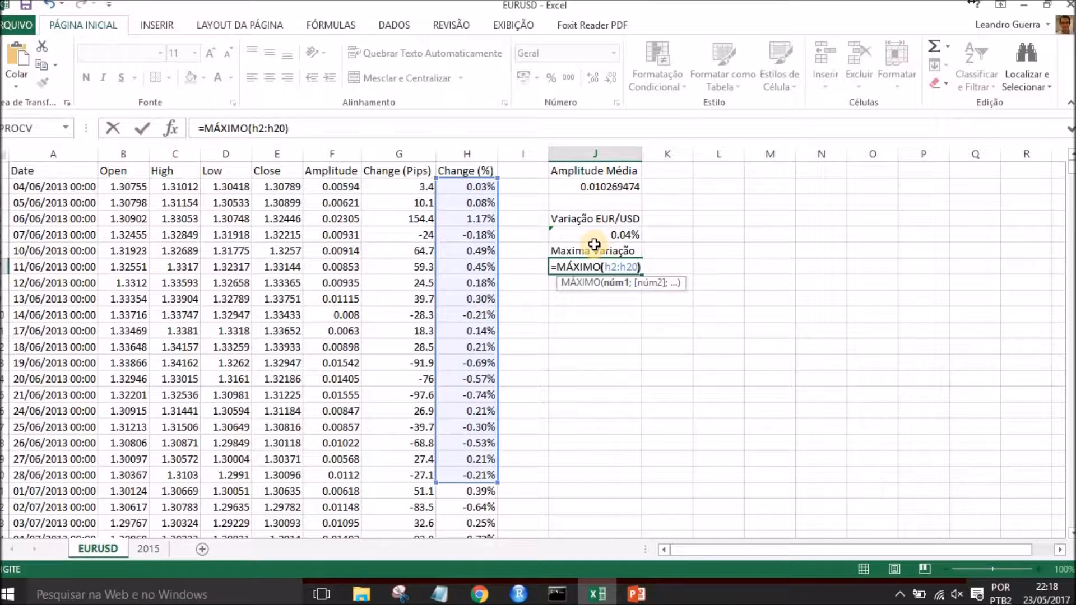
key(Return)
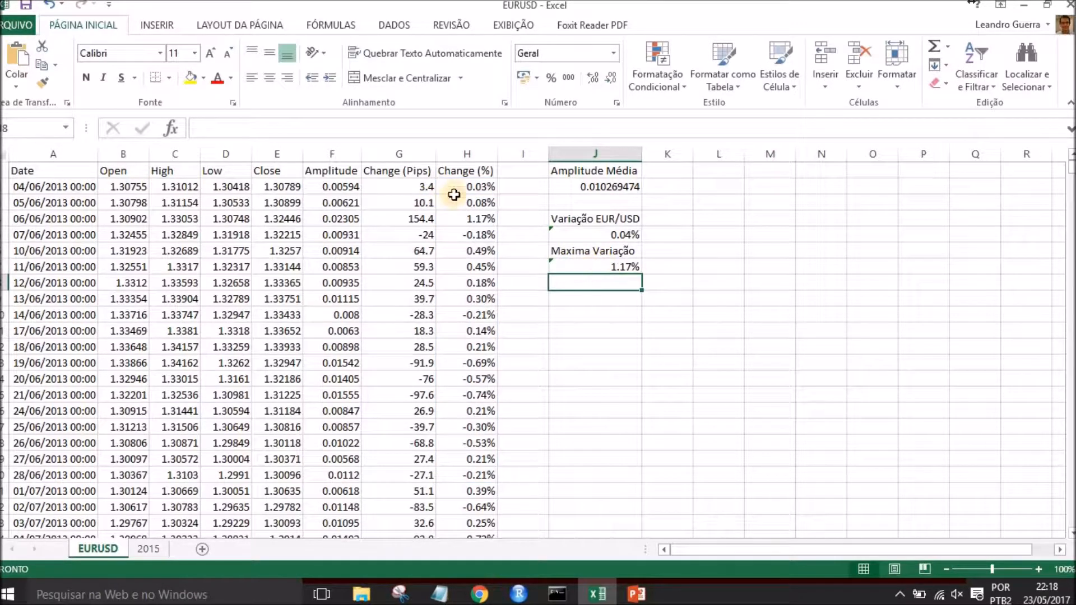
Step: Correct the spelling of the label in J6 to "Máxima Variação"
drag(465, 186, 480, 466)
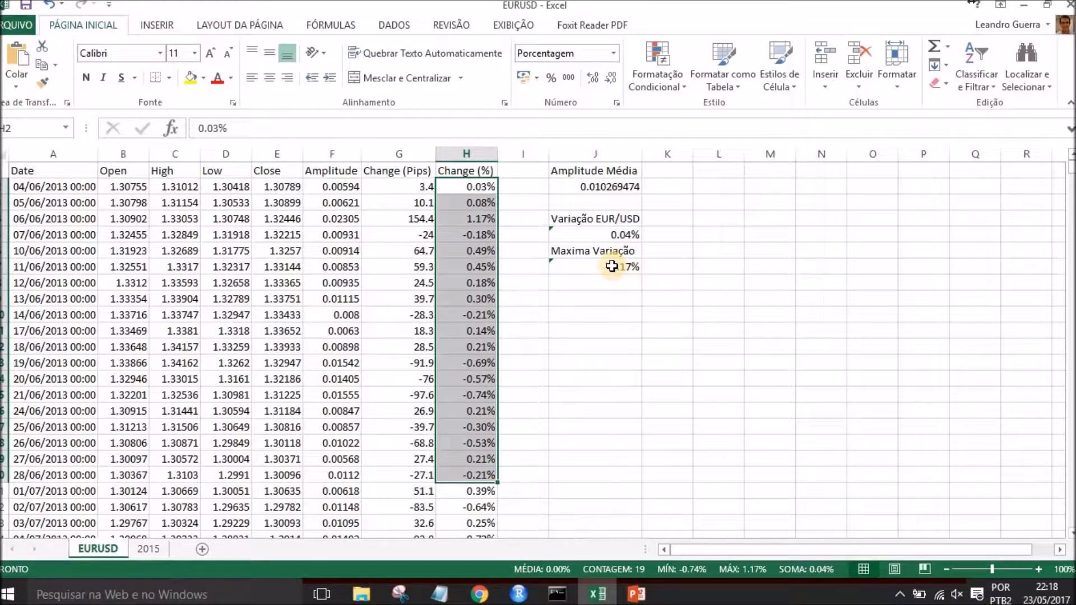
click(570, 250)
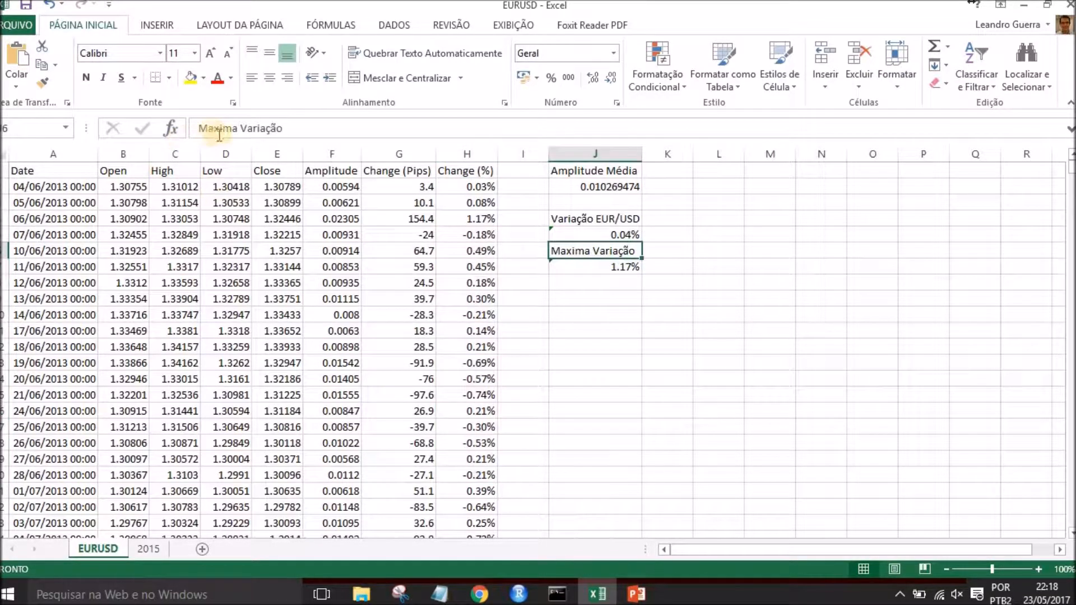
click(212, 130)
key(BackSpace)
text(á)
click(583, 284)
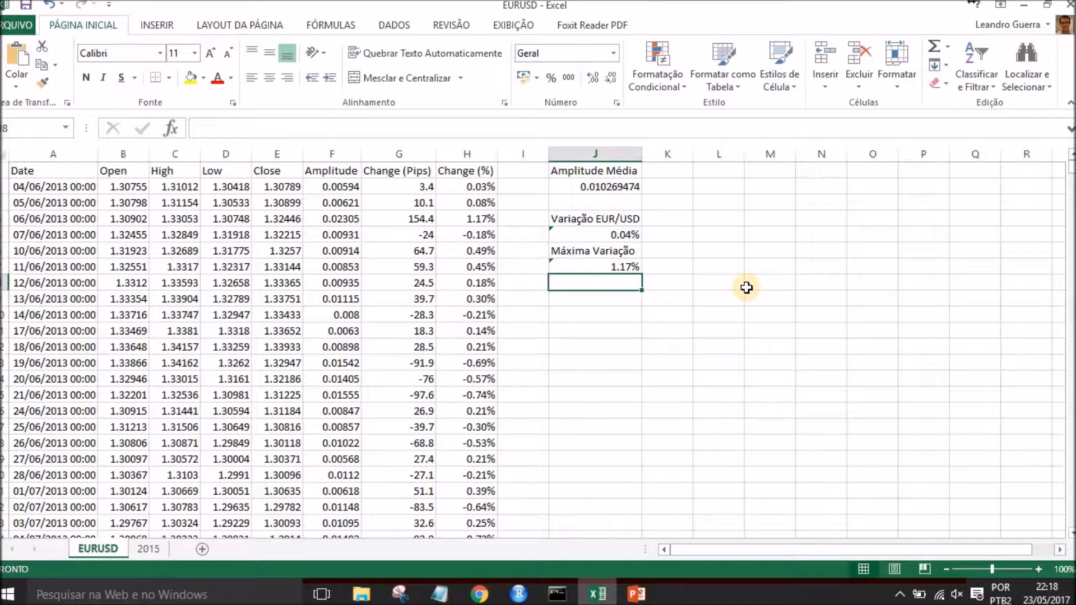
Step: Enter the label "Mínima Variação" in cell J8, below the maximum change
text(Míni)
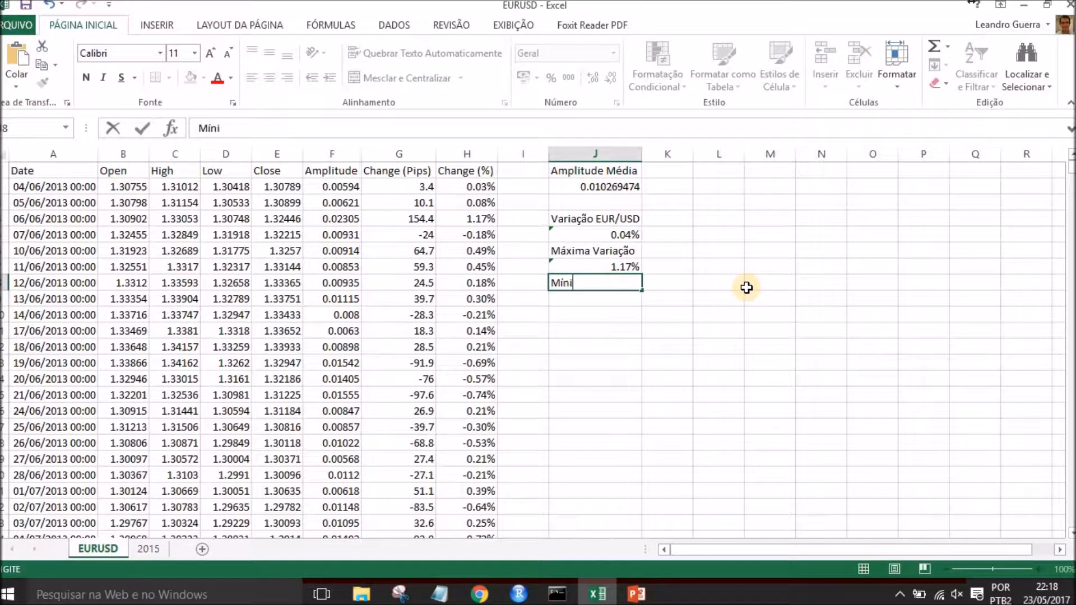
text(ma Variação)
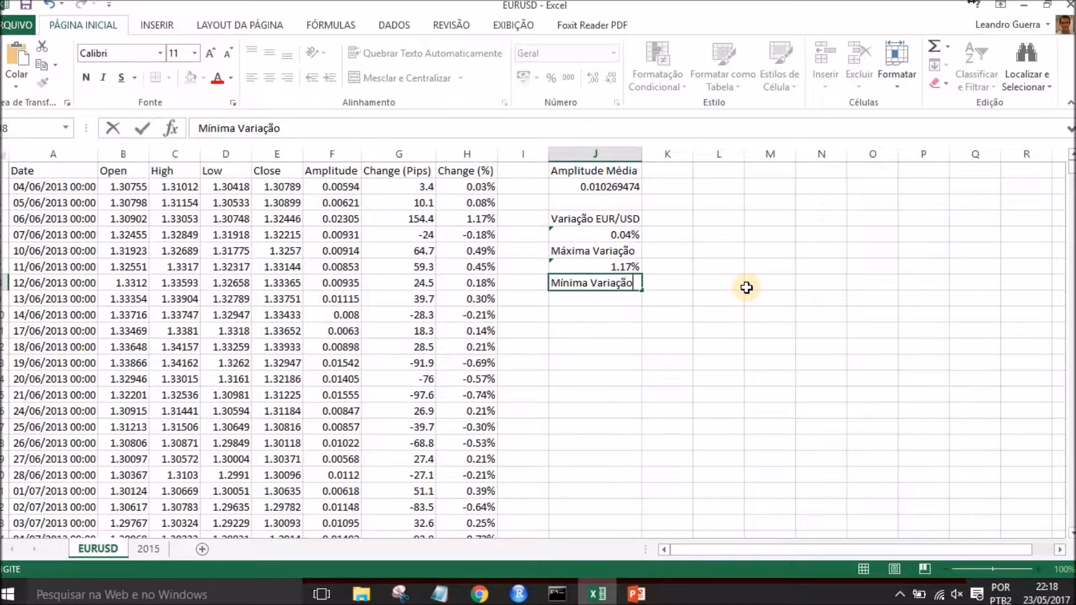
key(Return)
Step: Calculate the smallest June percentage change in cell J9 with the formula =MÍNIMO(H2:H20)
text(=)
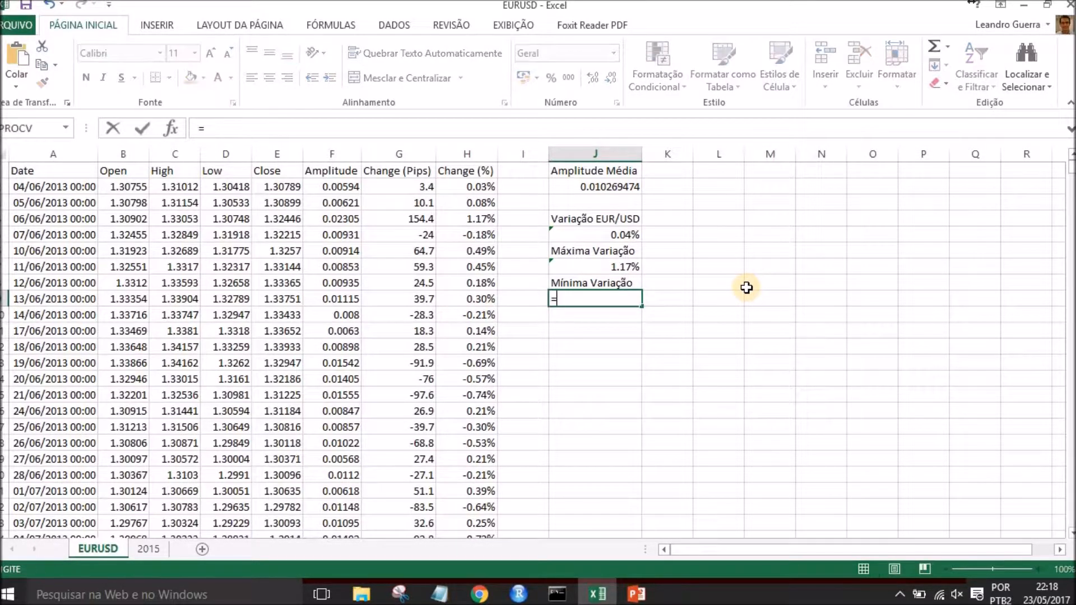
text(mí)
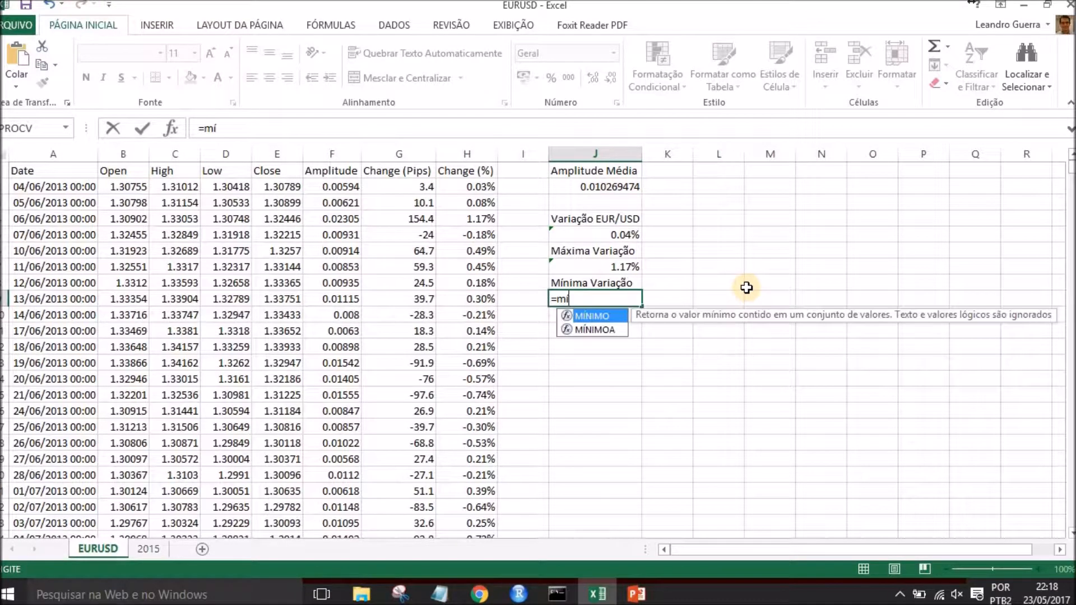
double_click(590, 315)
drag(465, 188, 474, 475)
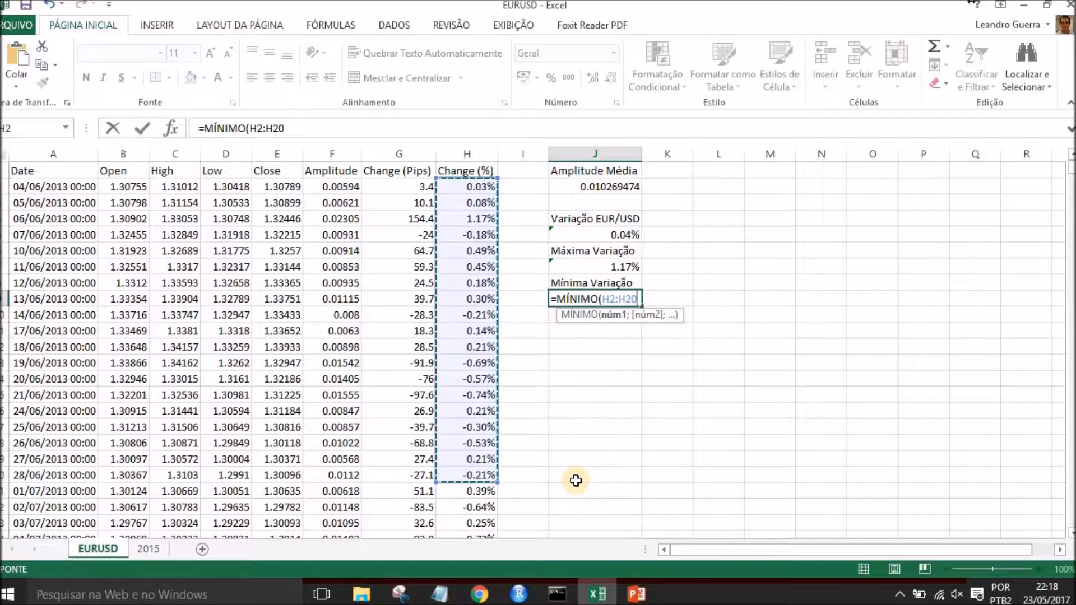
text())
key(Return)
drag(475, 187, 476, 478)
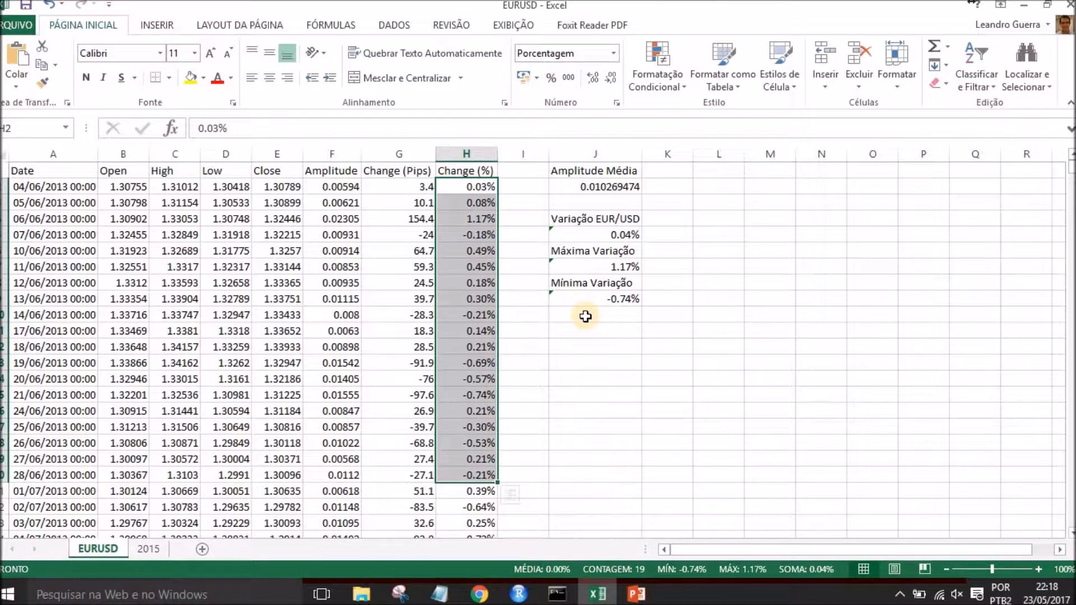
Step: Enter the label "Média Variação" in cell J10, below the minimum change
click(586, 316)
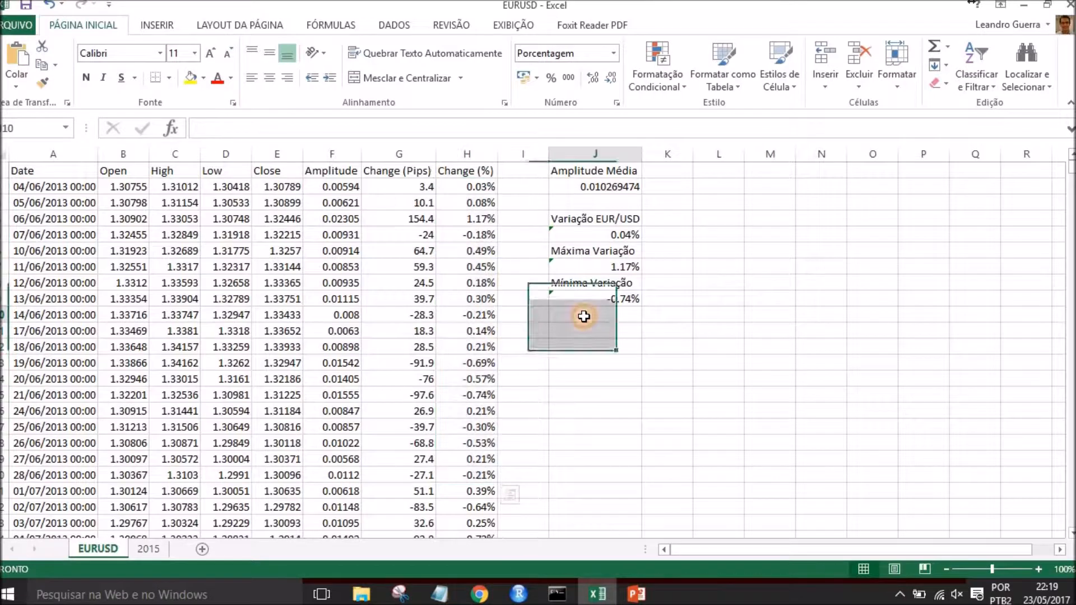
text(Média VARIAÇ)
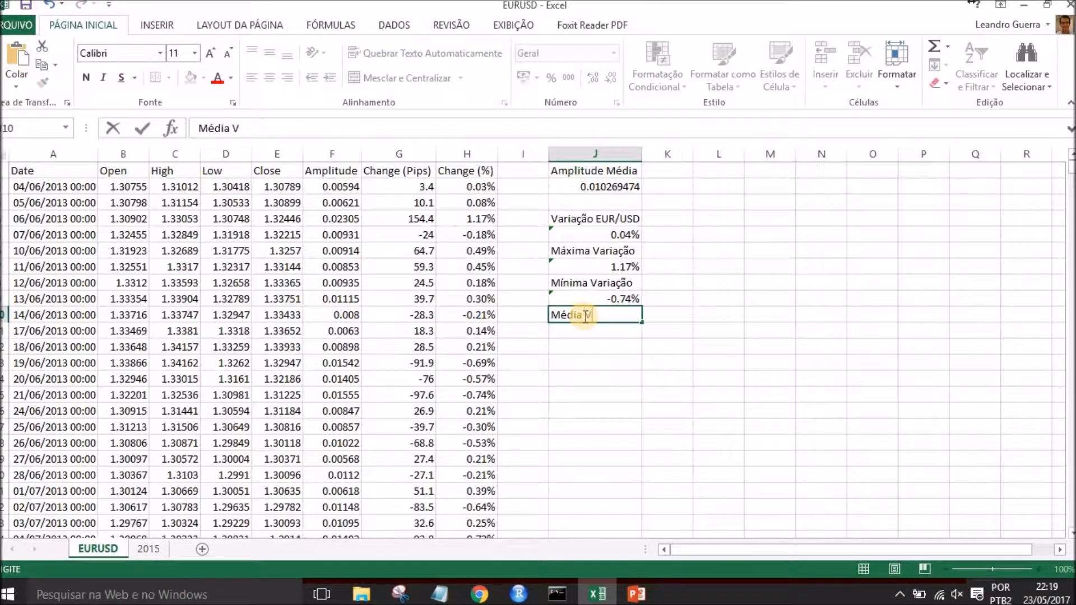
key(BackSpace)
key(BackSpace)
key(BackSpace)
key(BackSpace)
key(BackSpace)
text(ariação)
key(Return)
Step: Calculate the average June percentage change in cell J11 with the formula =MÉDIA(H2:H20)
text(=m)
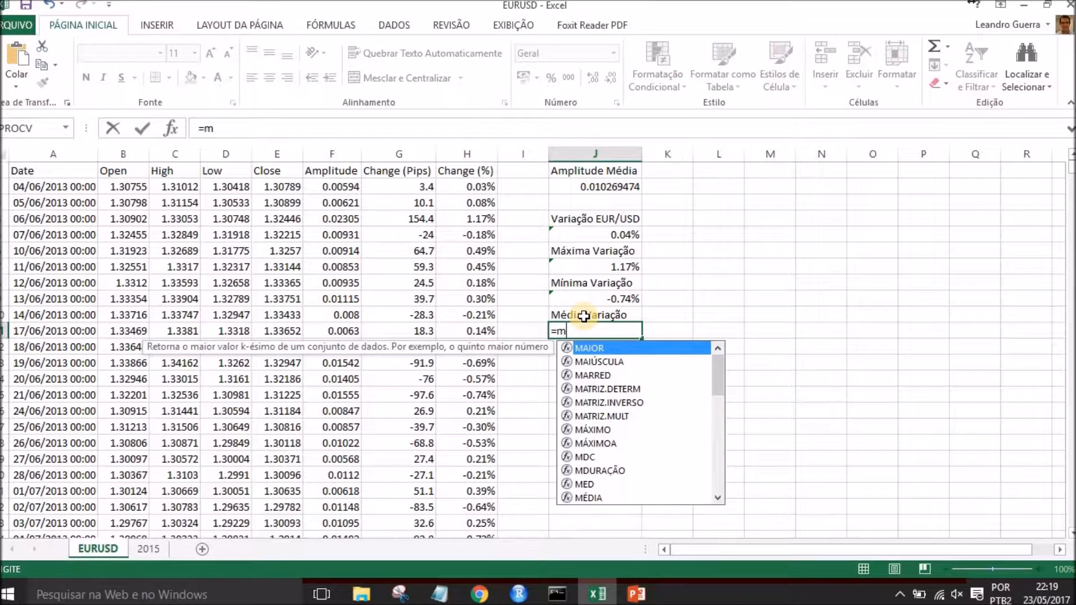
text(éd)
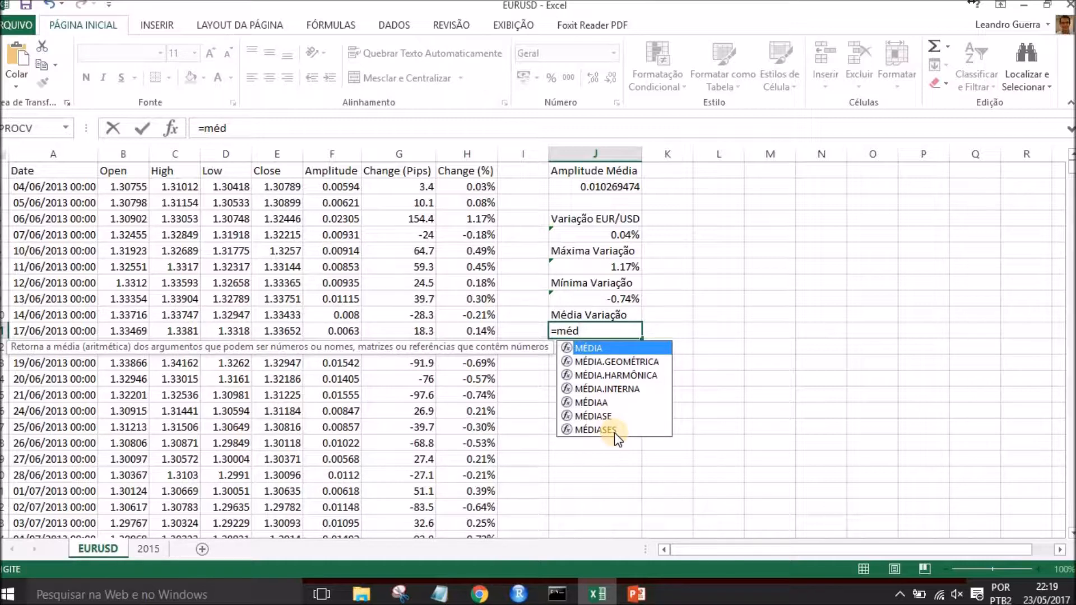
double_click(595, 348)
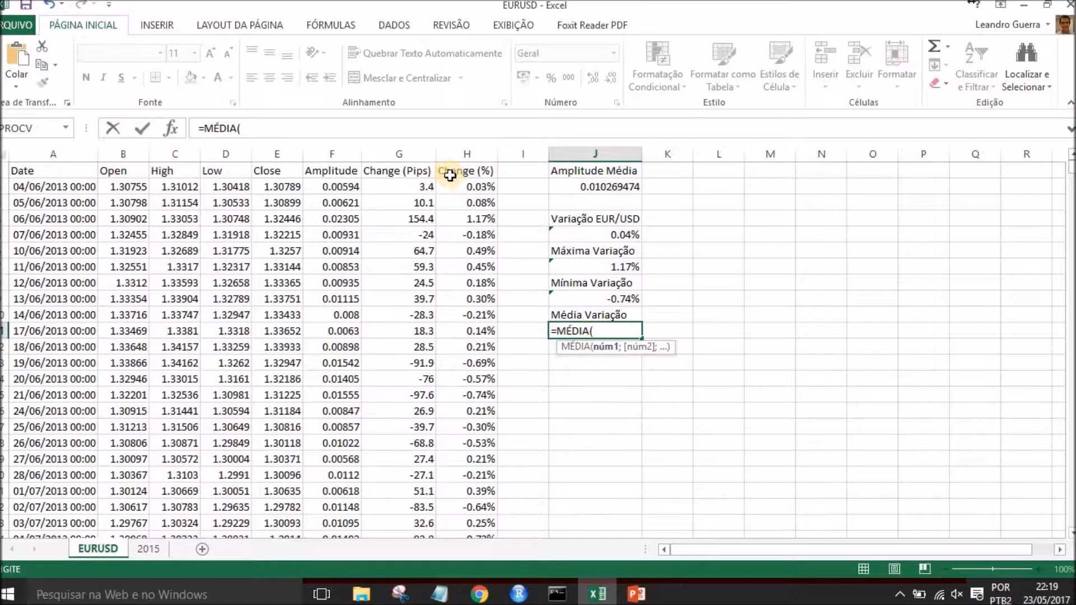
drag(461, 185, 472, 466)
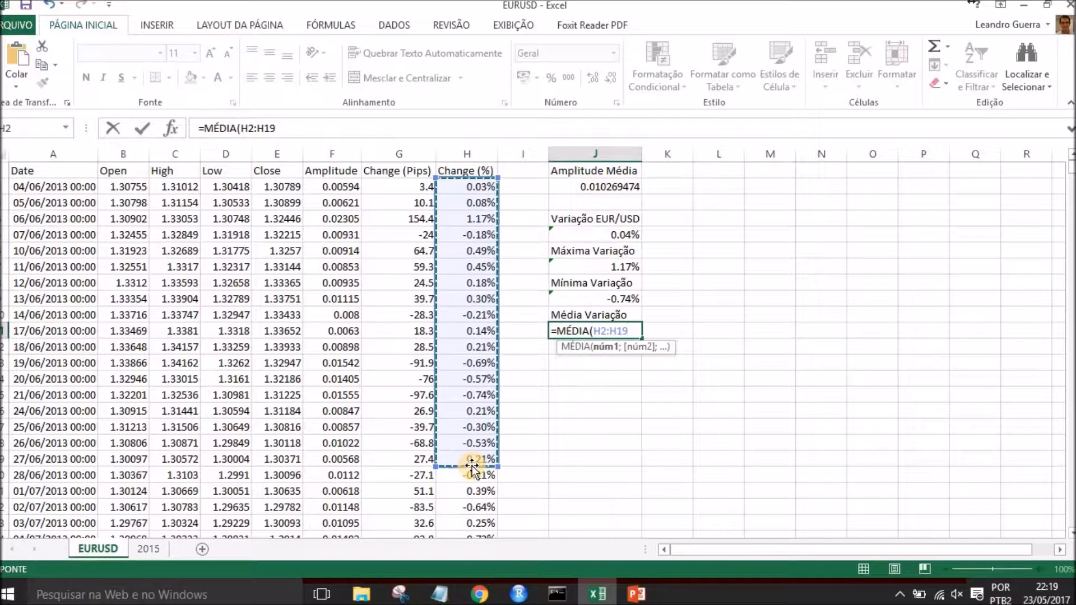
click(638, 331)
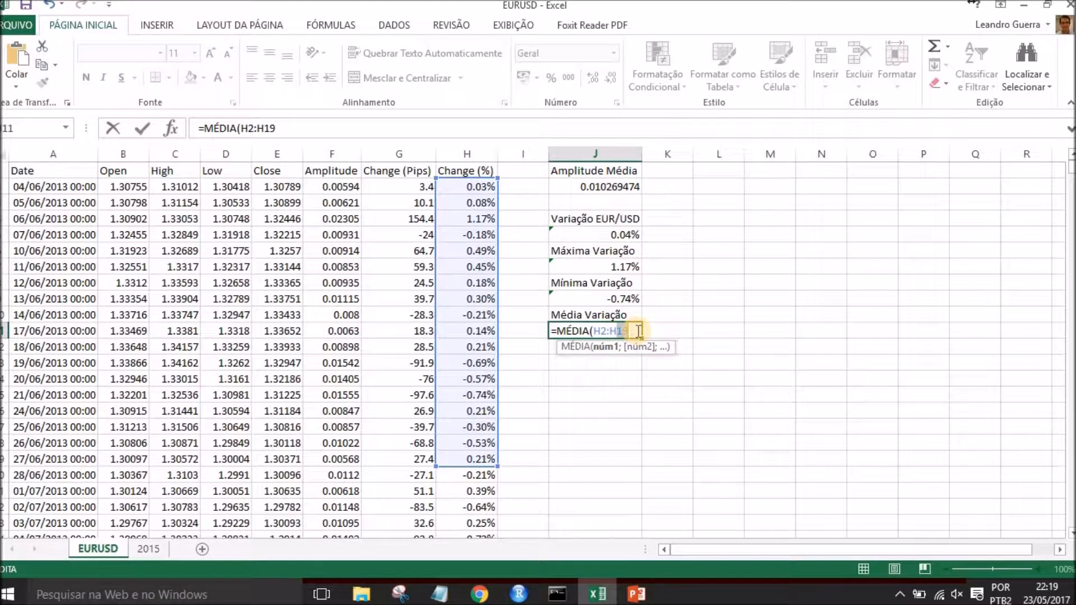
key(BackSpace)
text(0))
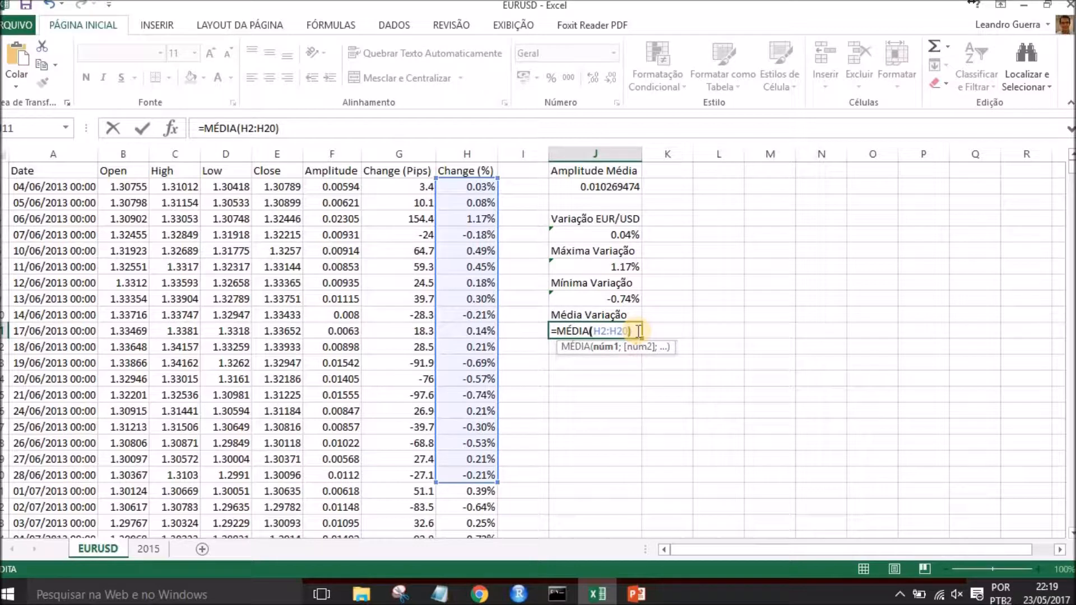
key(Return)
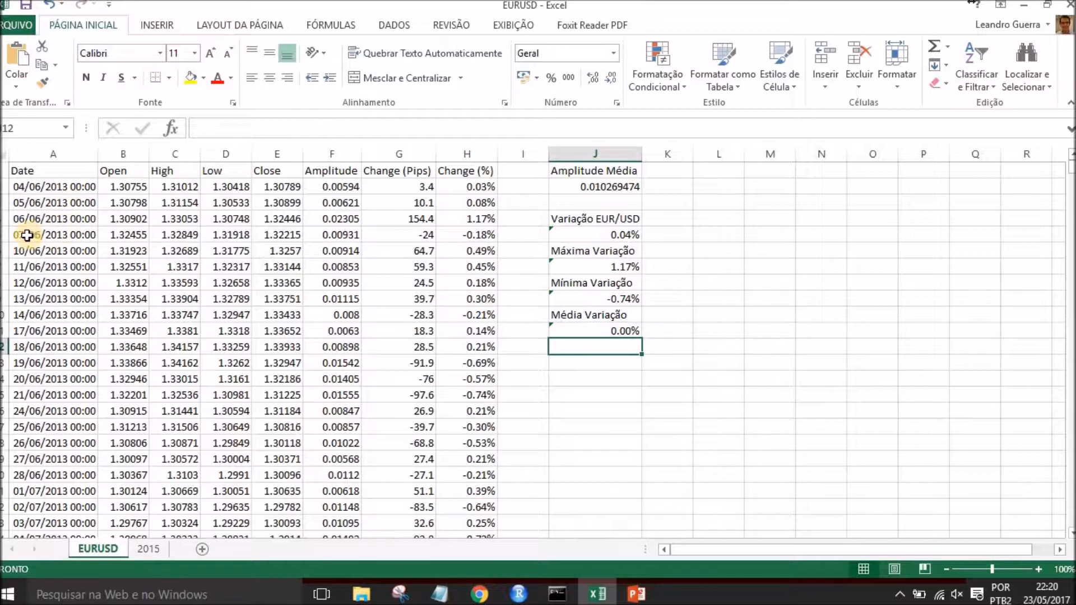
Step: Make the 07/06/2013 data row bold from the date through the percentage change (A5:H5)
drag(26, 236, 469, 234)
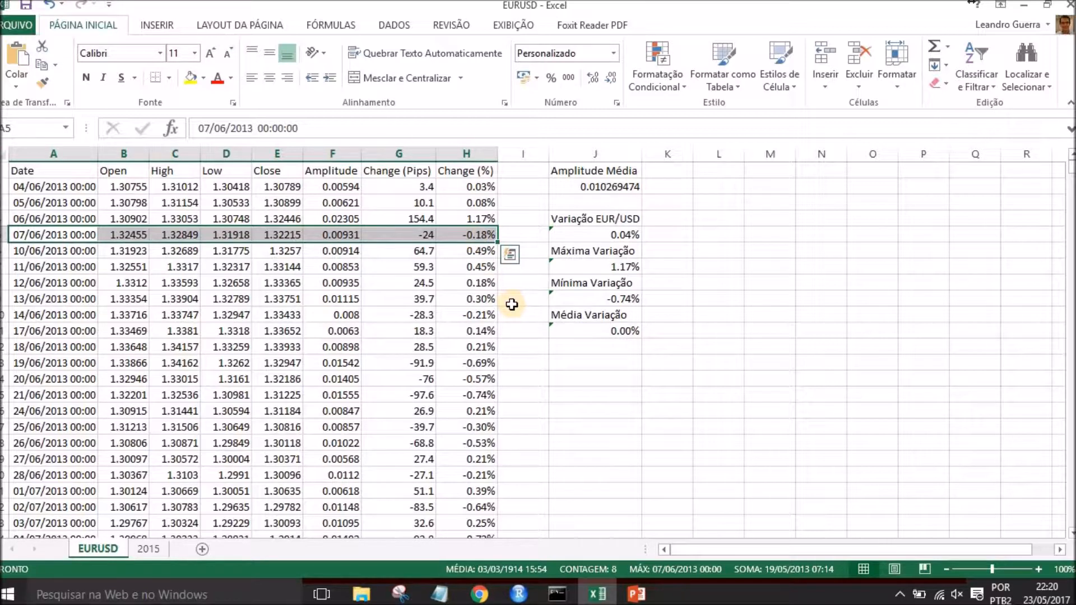
click(87, 80)
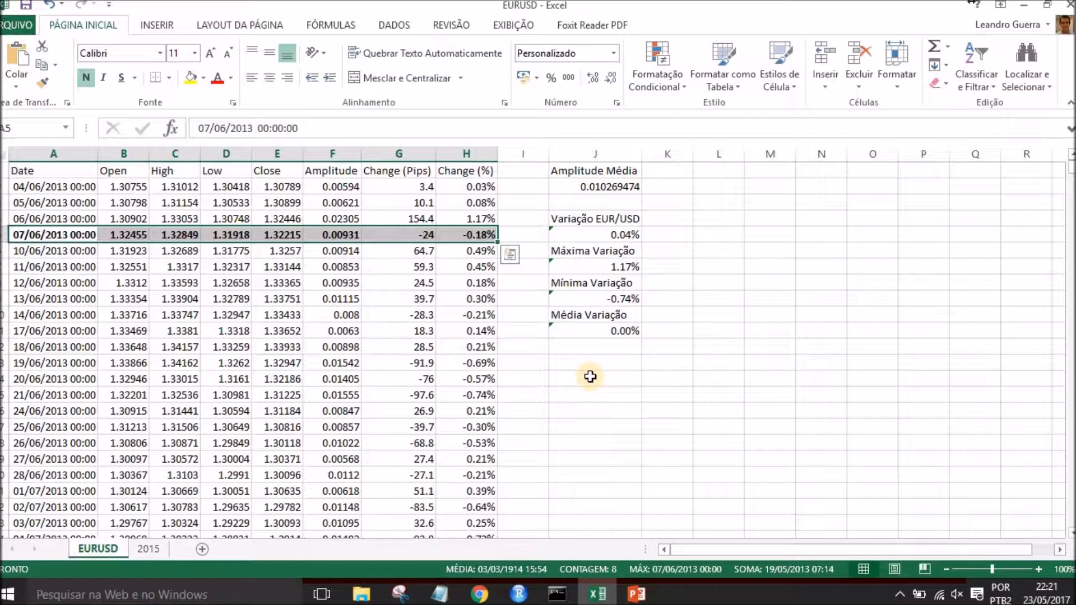
click(559, 350)
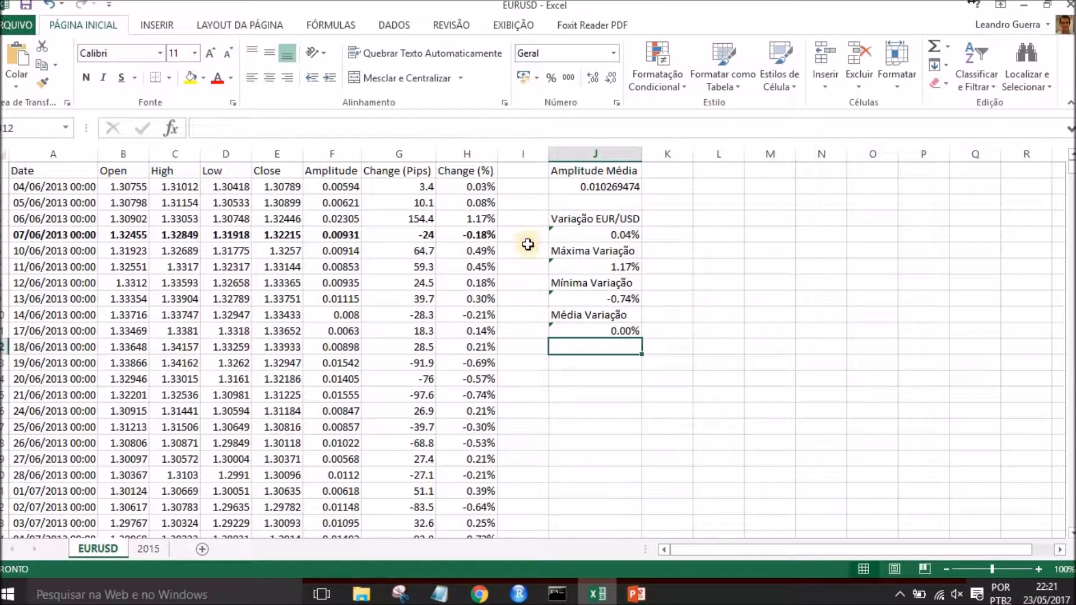
click(482, 233)
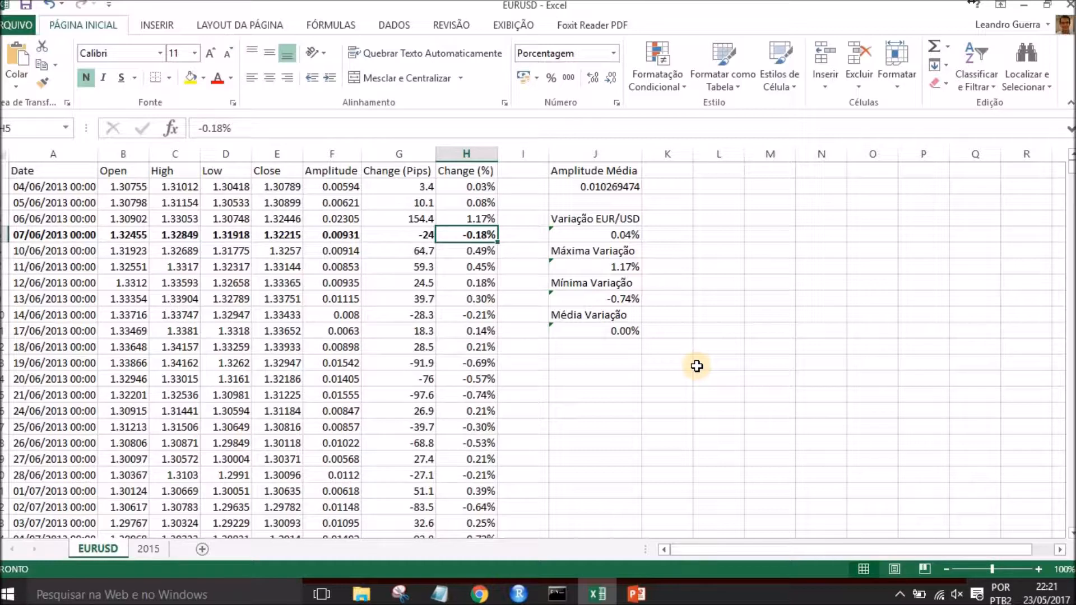
click(590, 346)
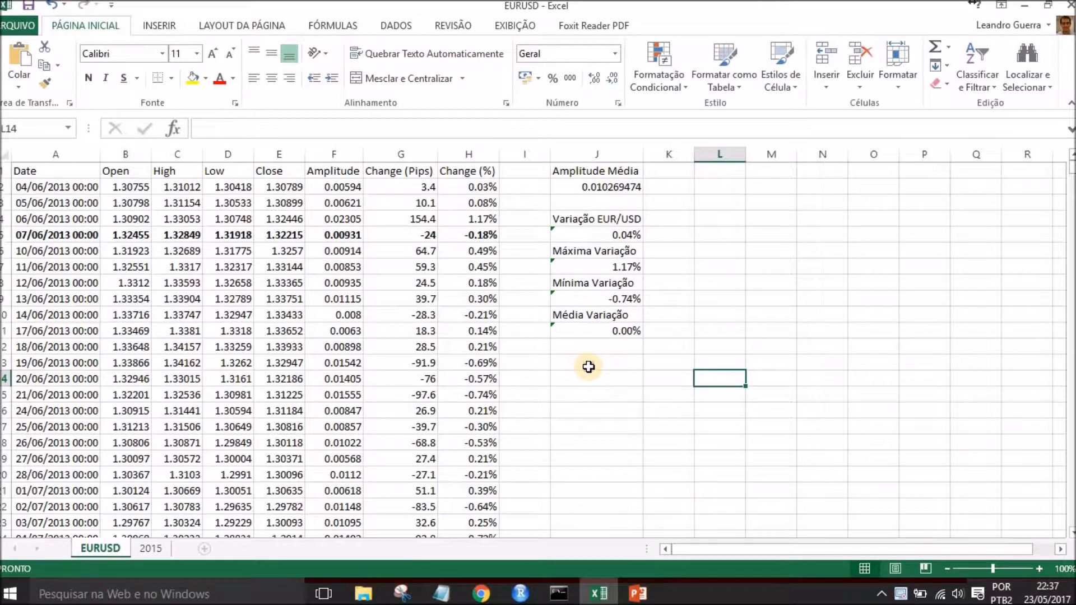
Step: Classify the 07/06/2013 percentage change in cell J13 with the formula =SE(H5>0;"Positivo";"Negativo")
click(597, 364)
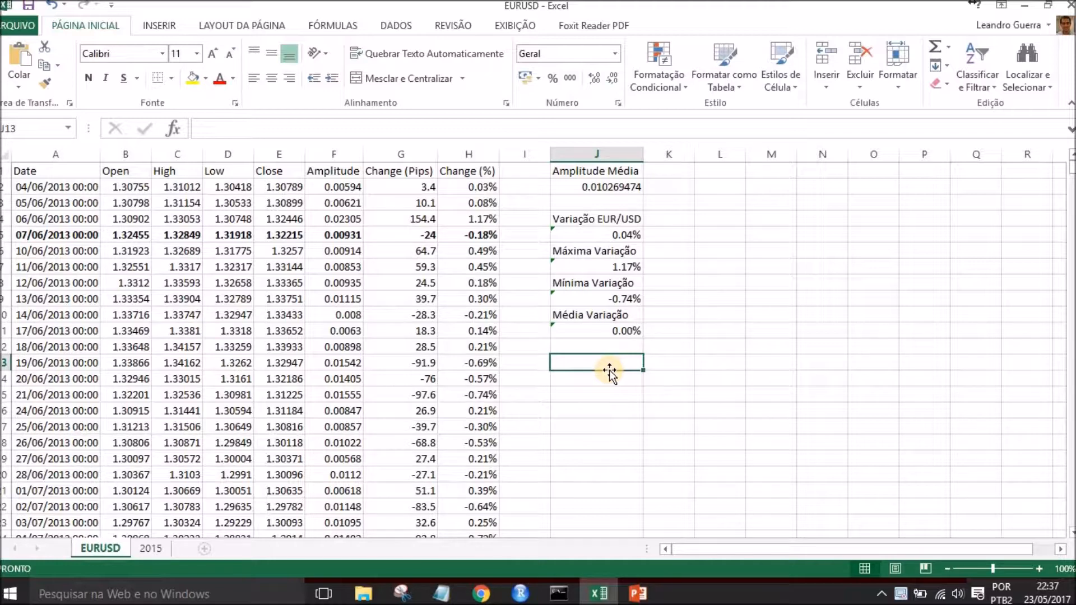
text(=se)
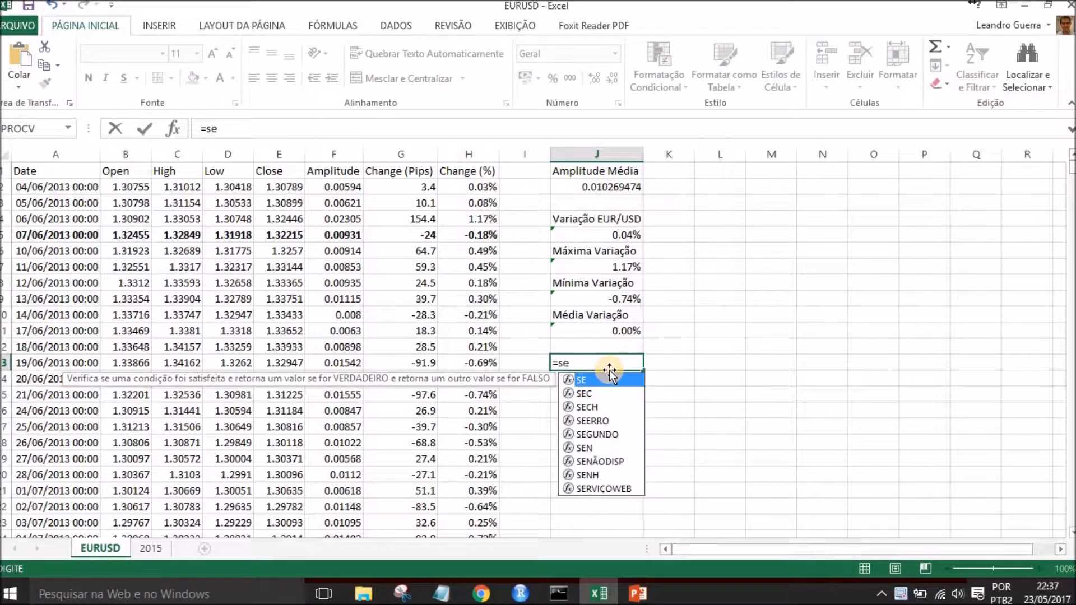
text(()
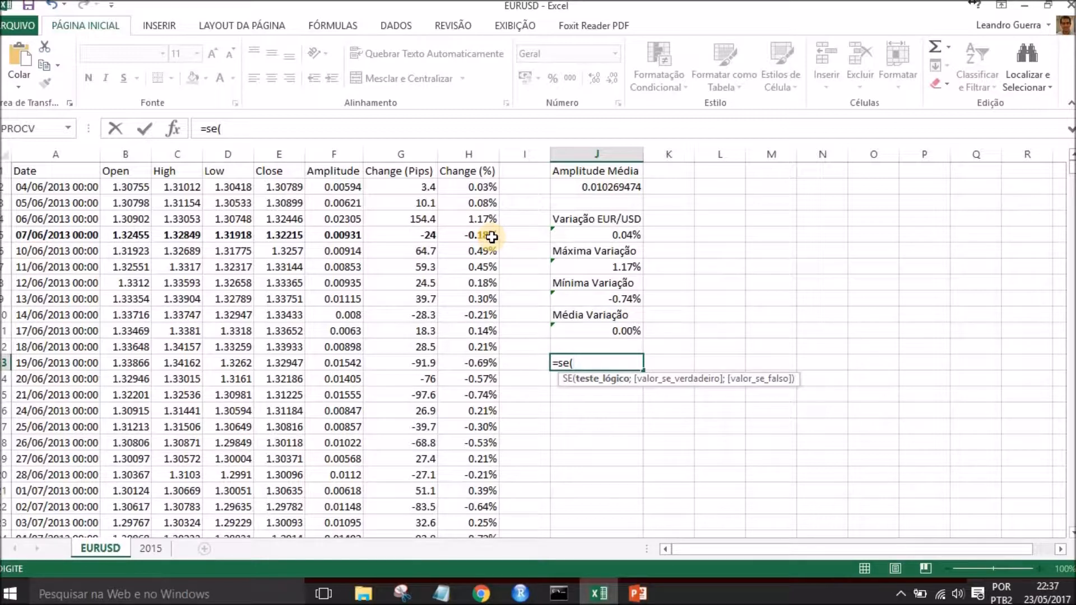
click(491, 237)
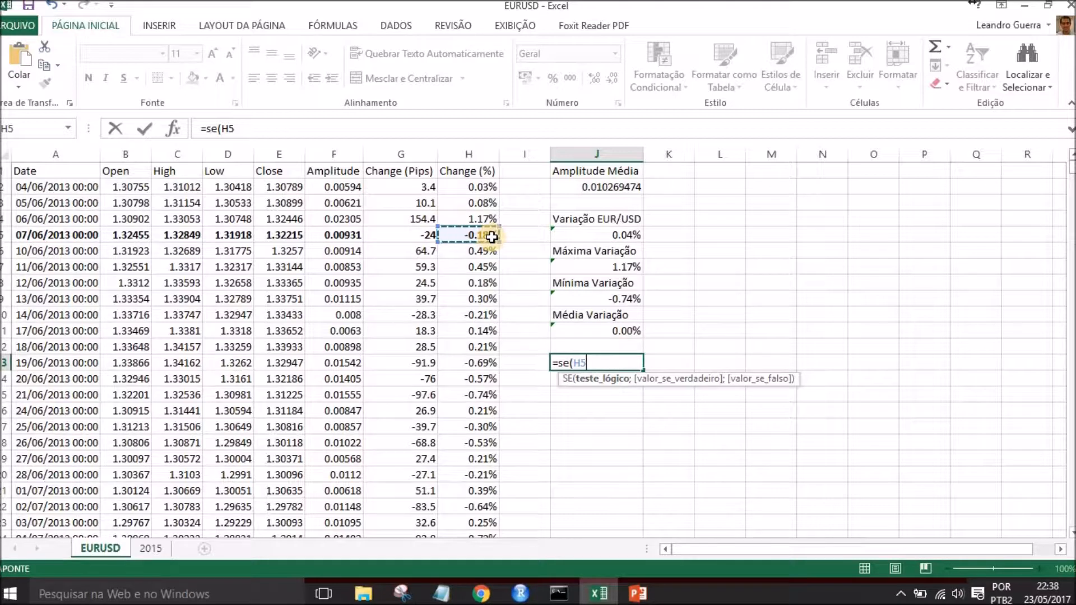
text(>)
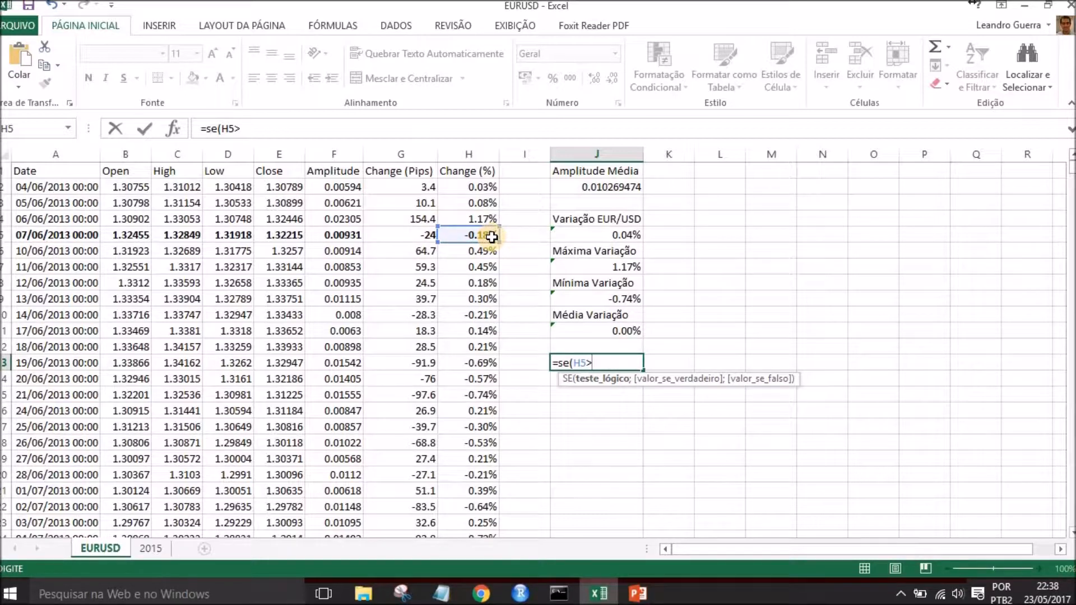
text(0)
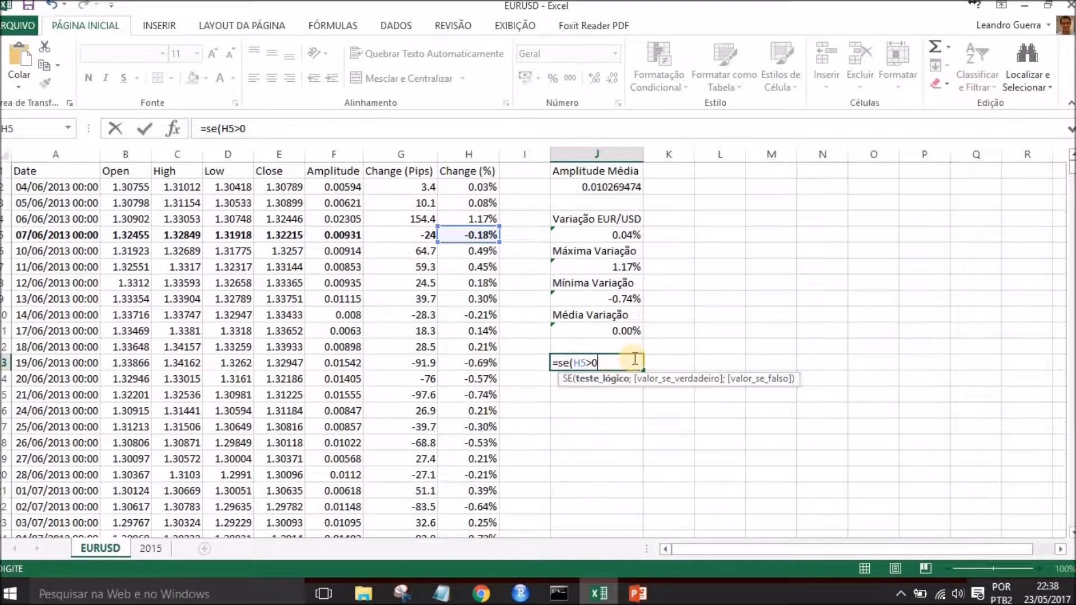
text(;)
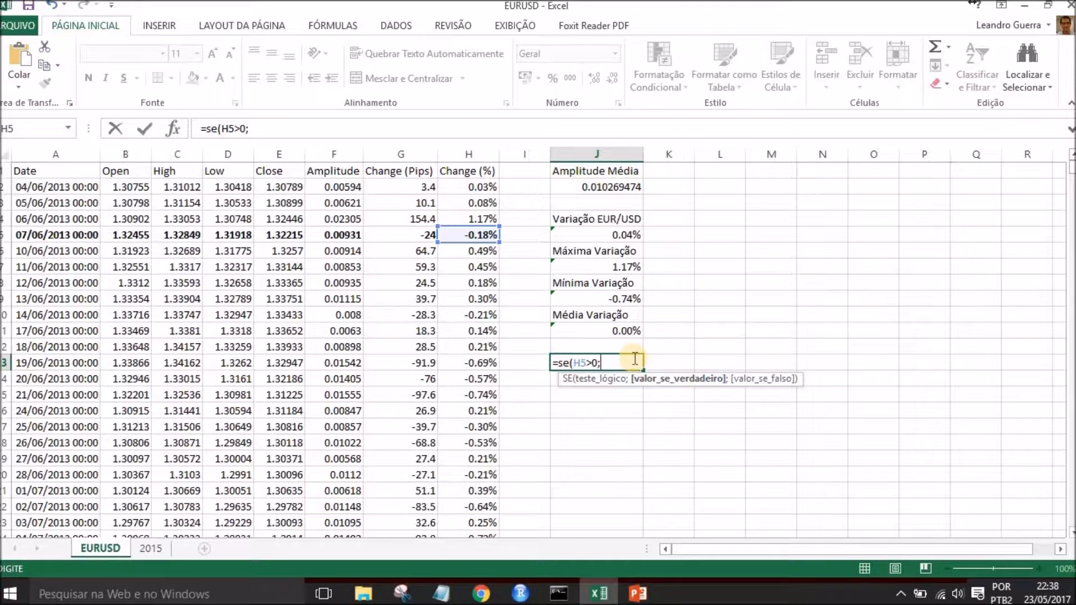
text("Positivo")
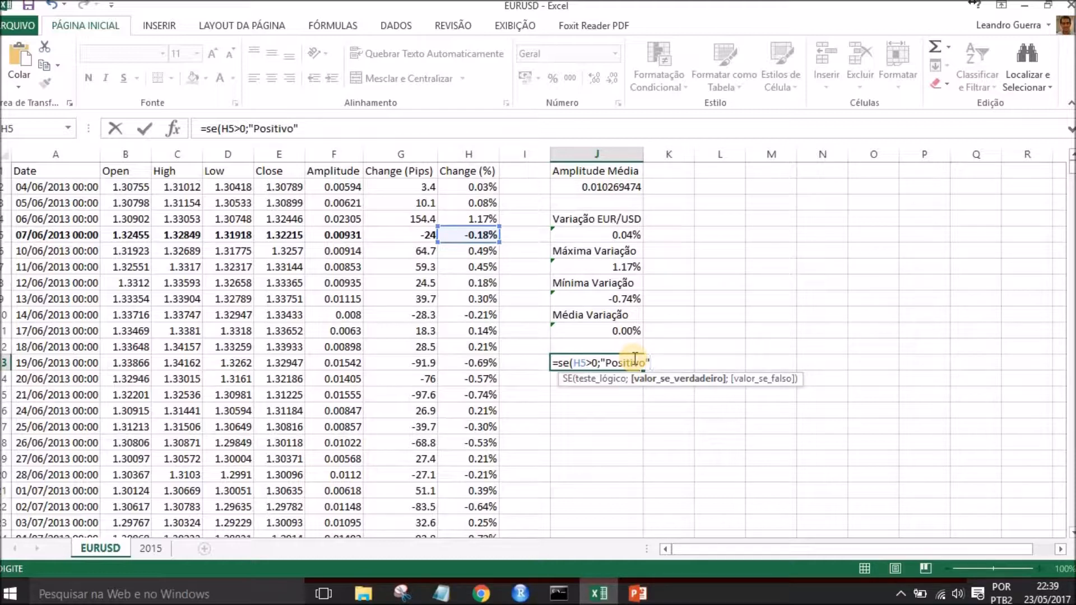
text(;)
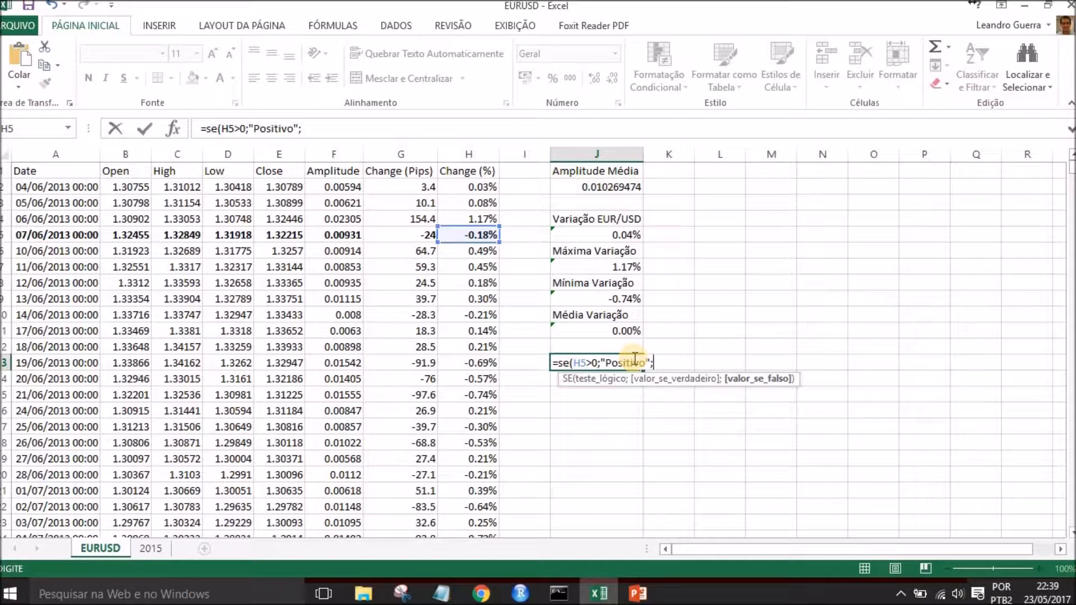
text("Negativo)
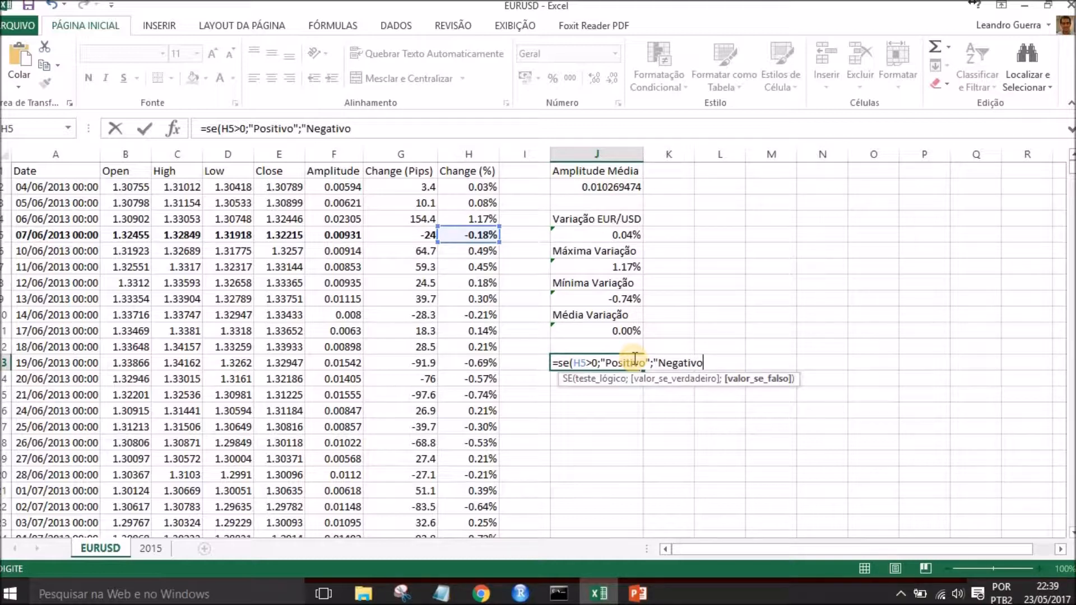
text())
click(351, 128)
text(")
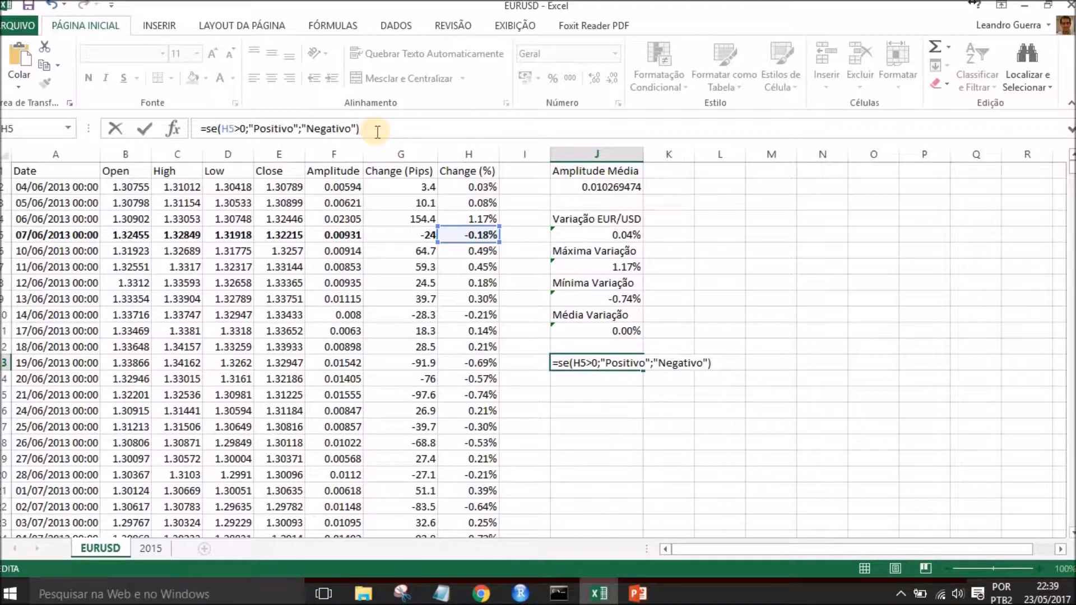
key(Return)
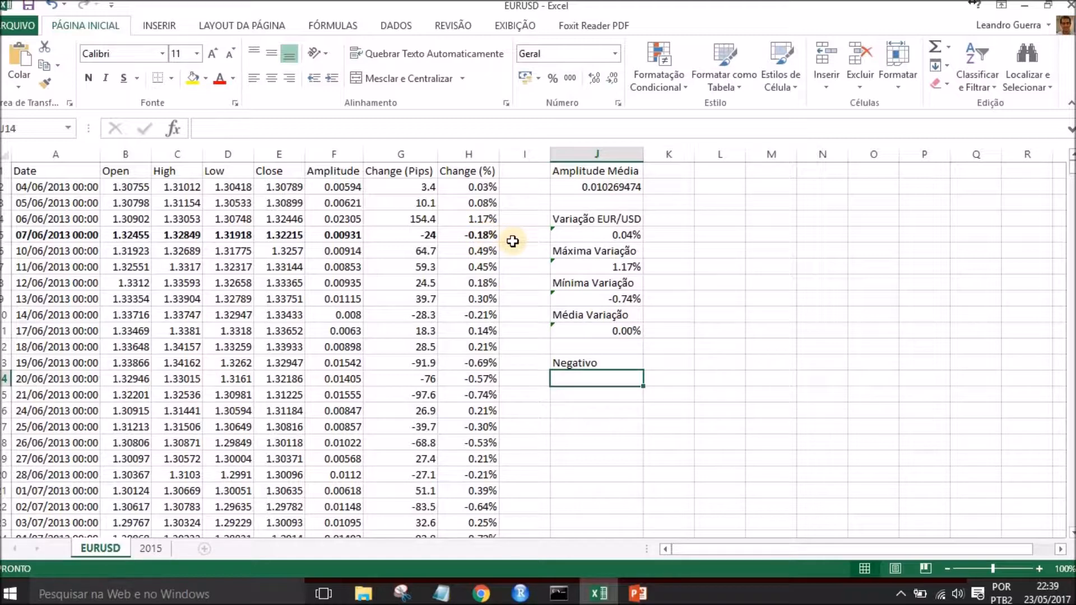
Step: Change the cell tested by the SE formula in J13 to H4, the 06/06/2013 percentage change
click(606, 366)
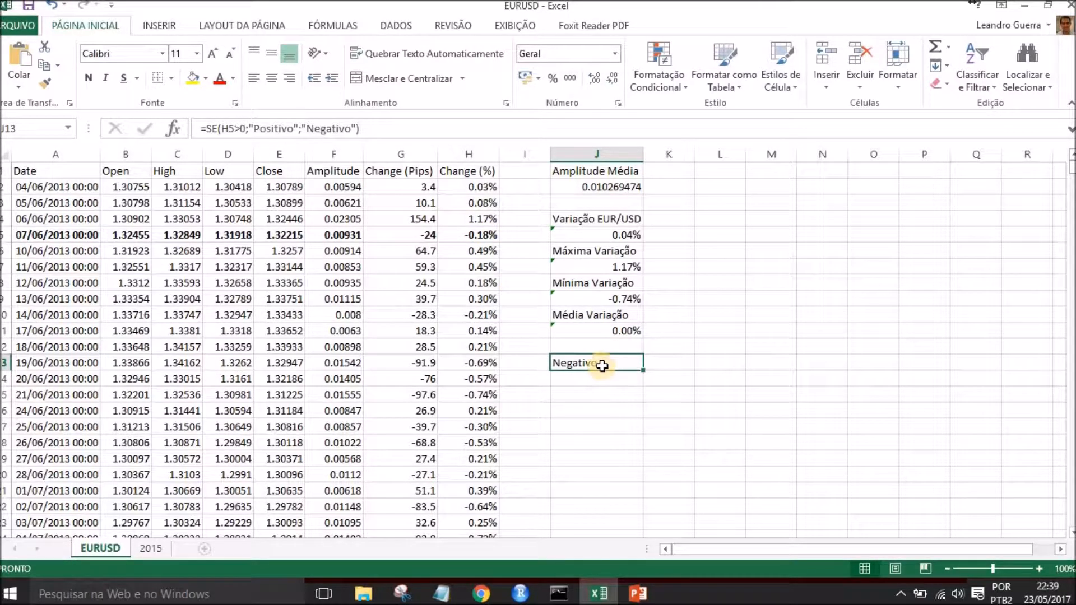
click(286, 130)
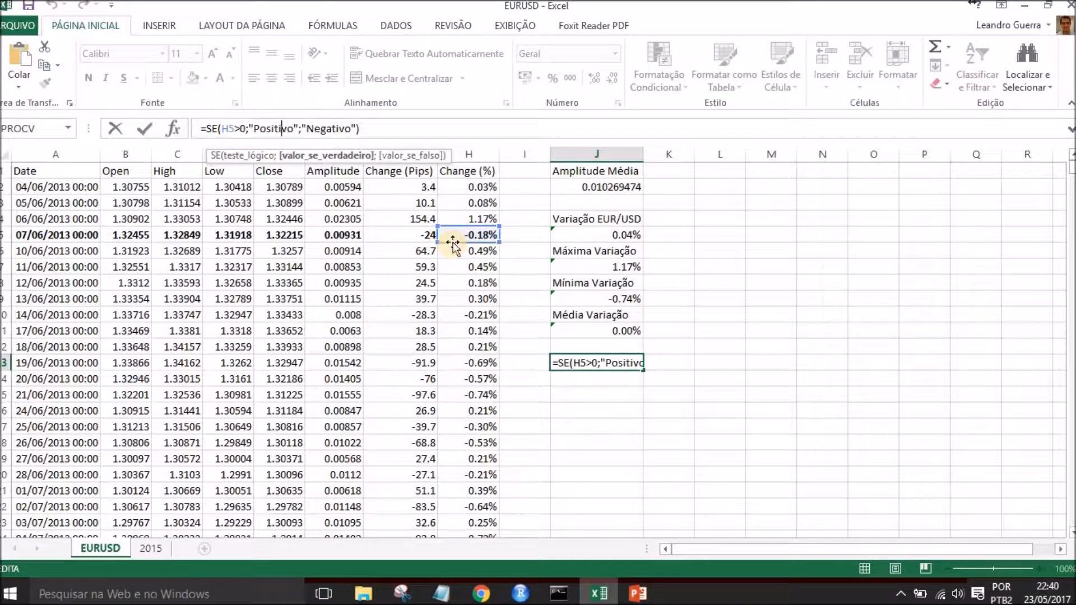
drag(449, 224, 451, 224)
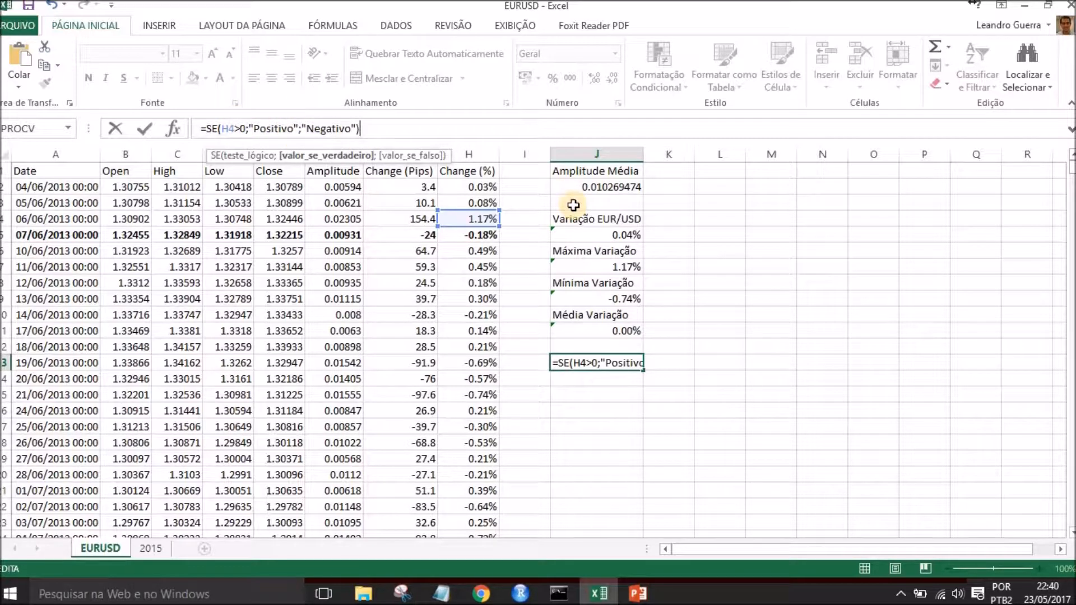
key(Return)
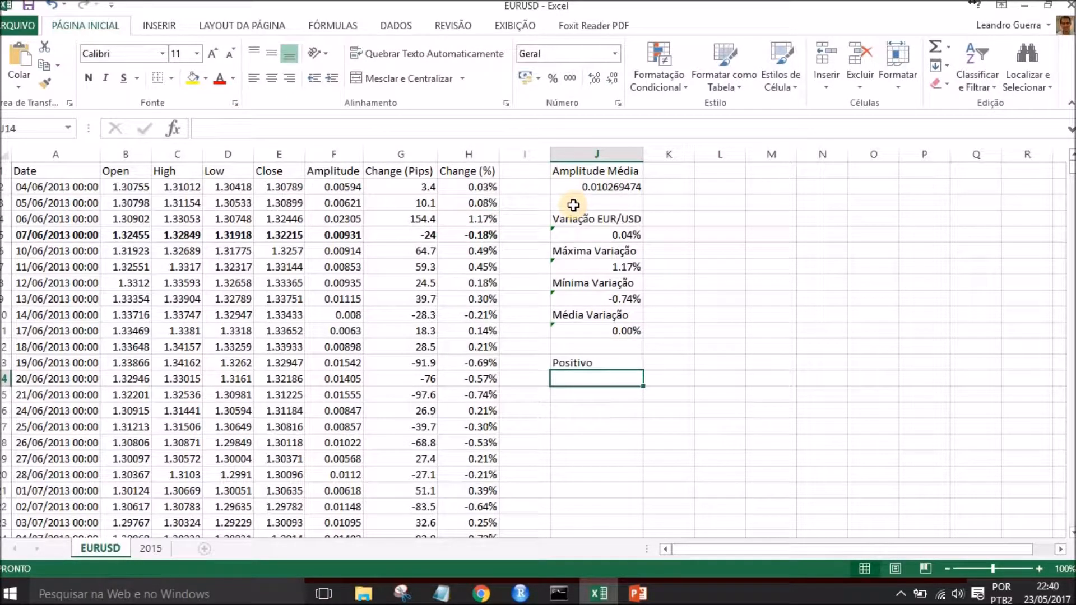